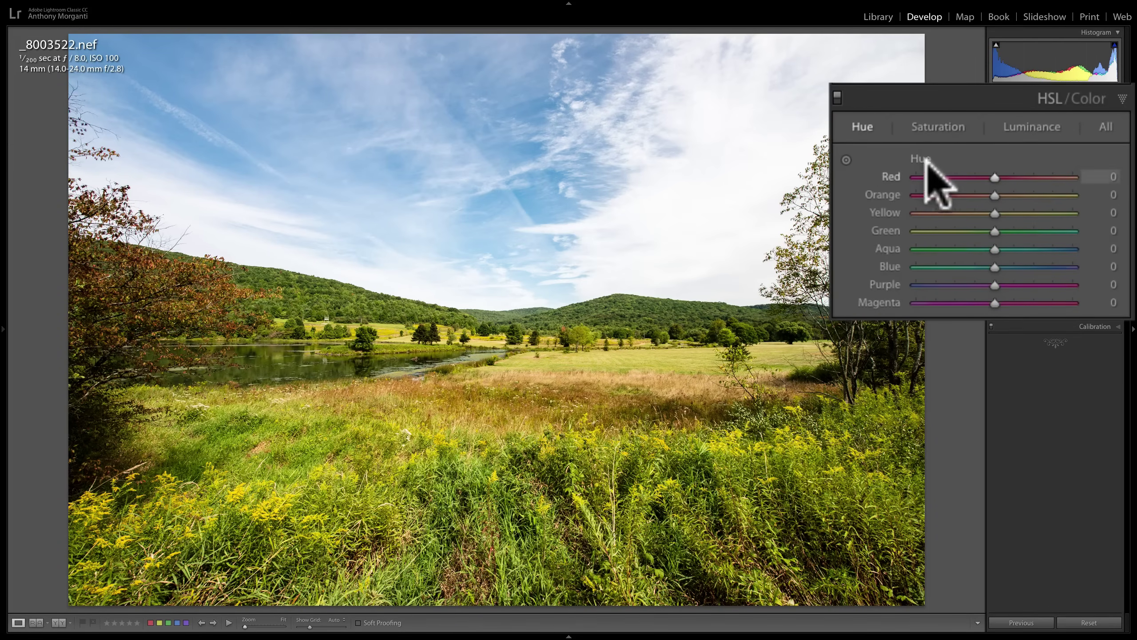
pyautogui.click(925, 124)
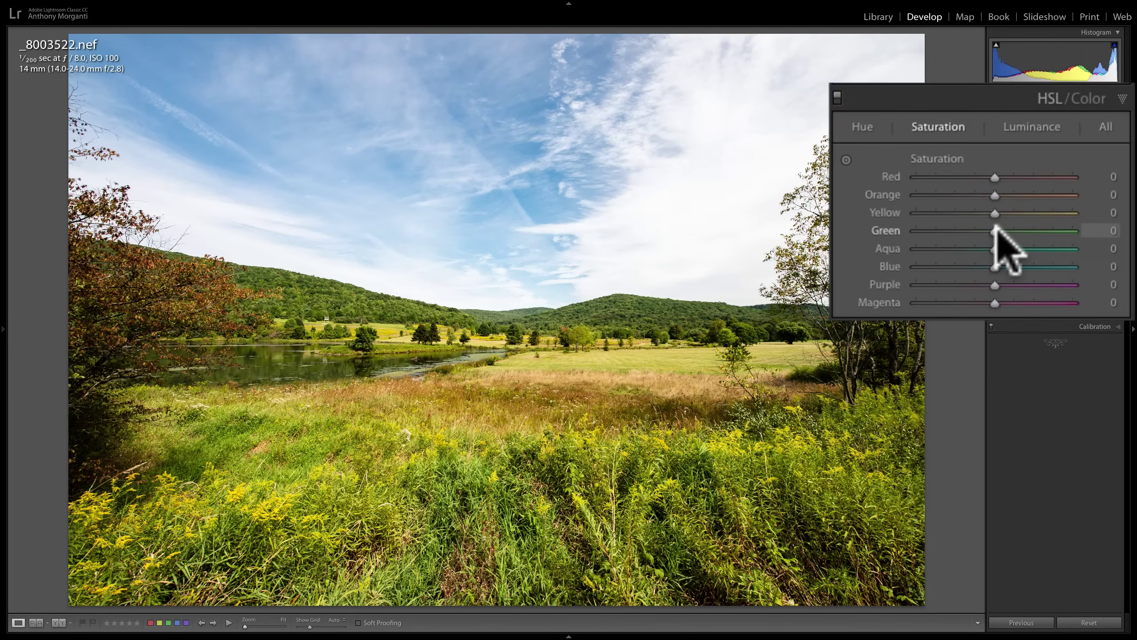
pyautogui.click(1025, 130)
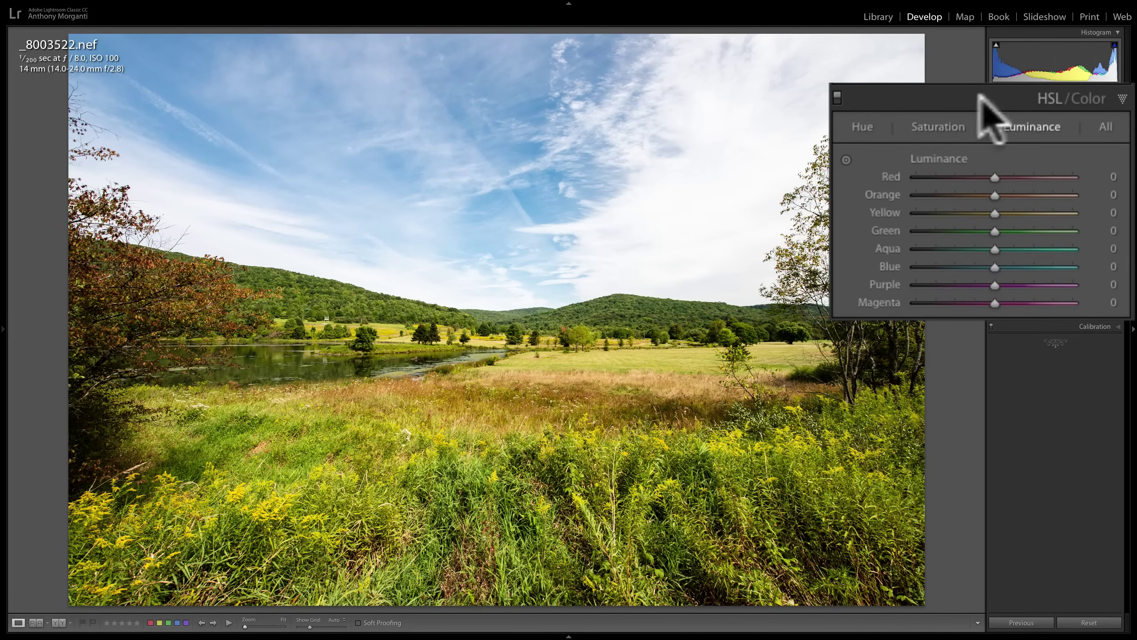
pyautogui.click(858, 124)
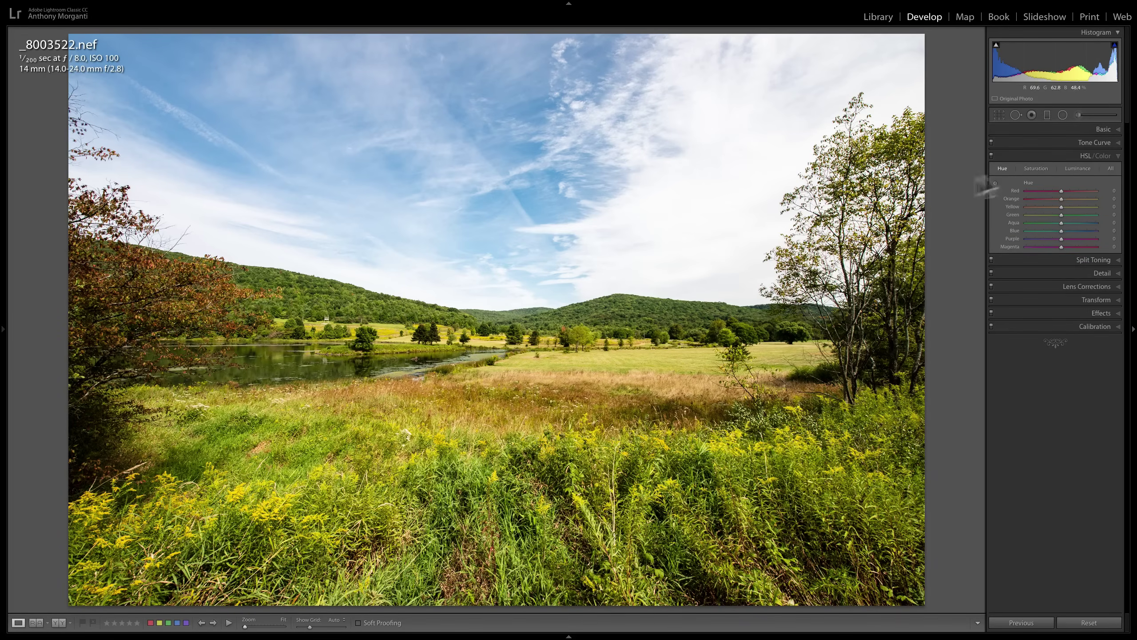
# Step: Expand and collapse the Basic and Tone Curve sections to look over their adjustments
pyautogui.click(1101, 129)
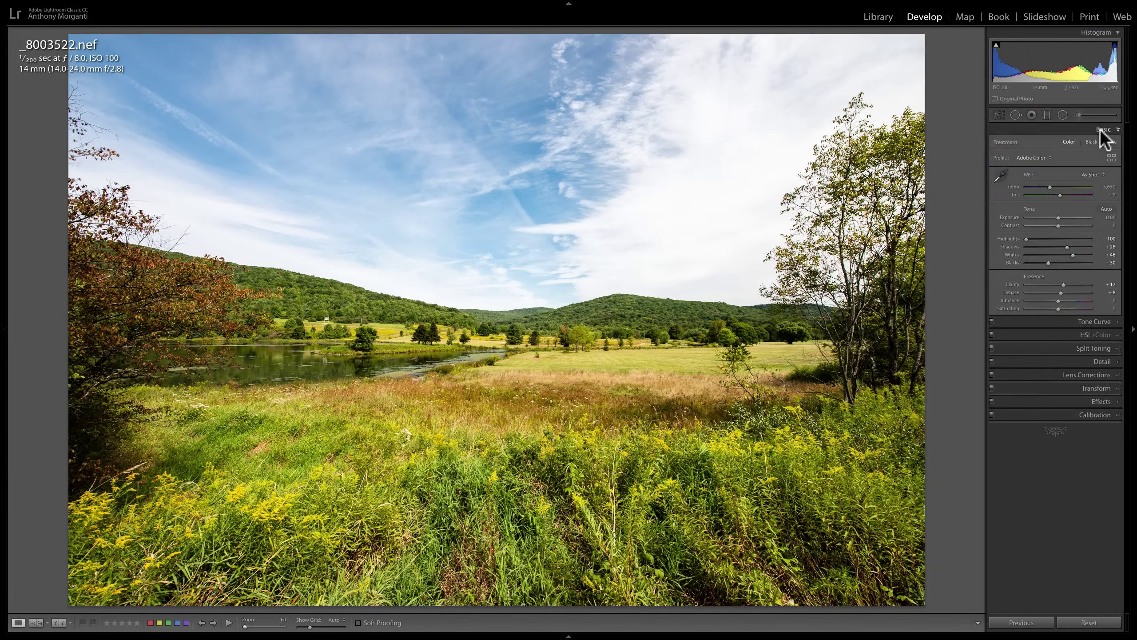
pyautogui.click(1101, 128)
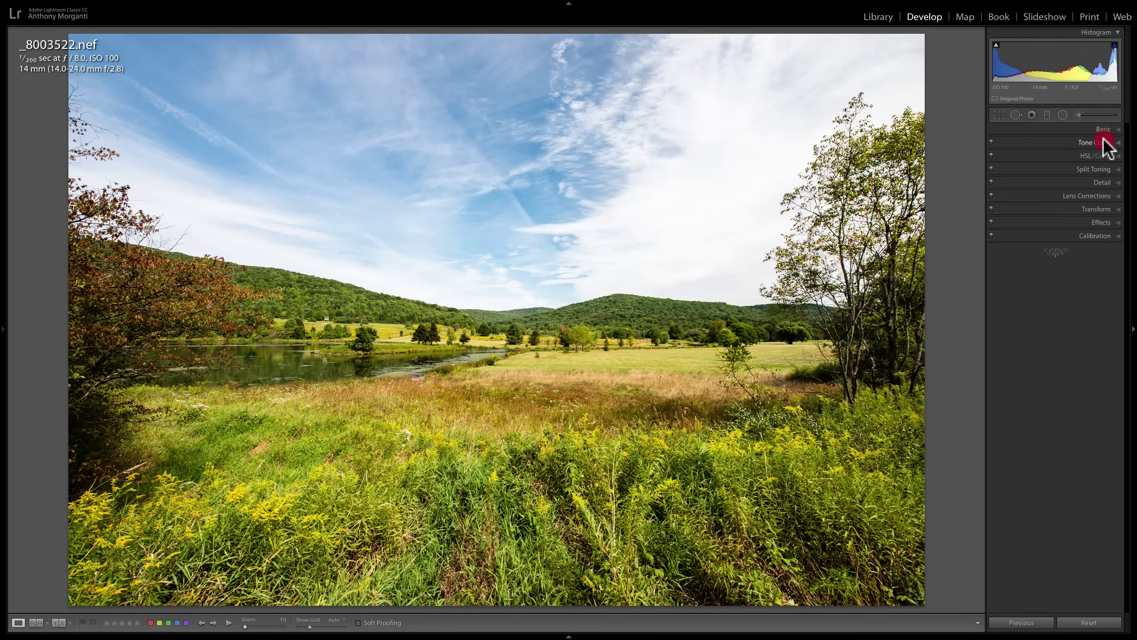
pyautogui.click(1103, 142)
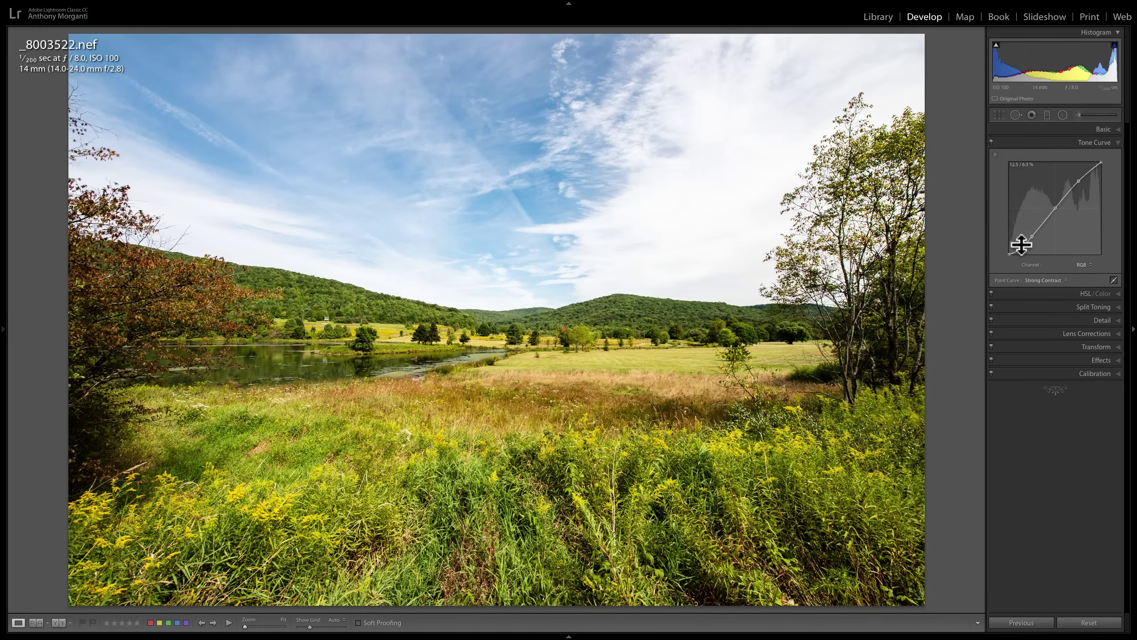
pyautogui.click(1099, 142)
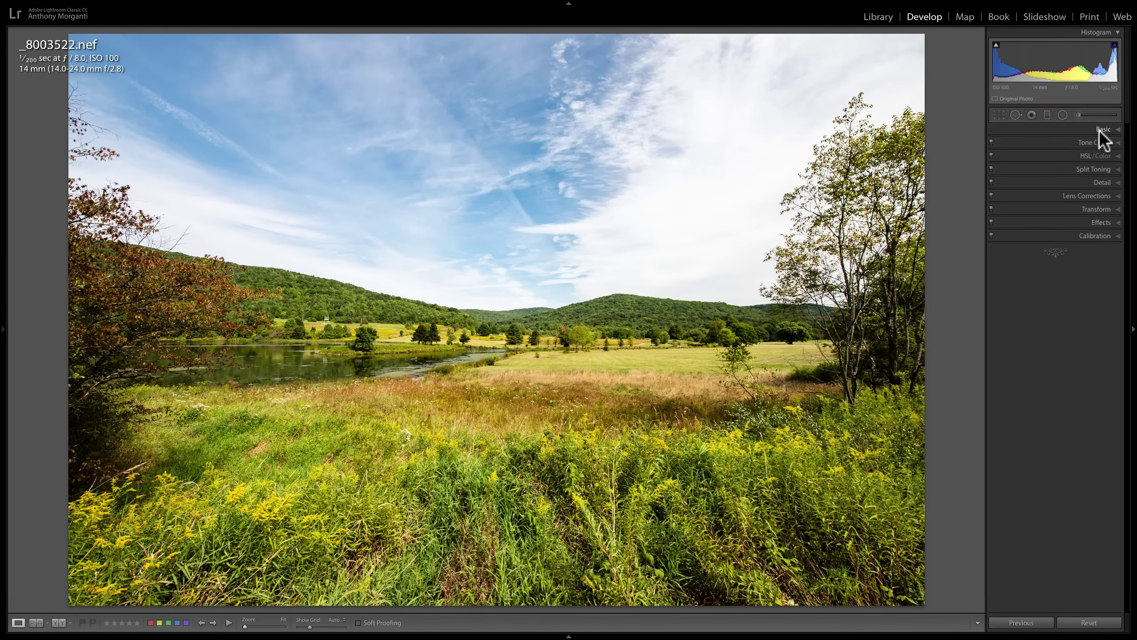
# Step: Boost global Saturation in Basic, reset it to 0, and collapse the Basic section
pyautogui.click(1099, 130)
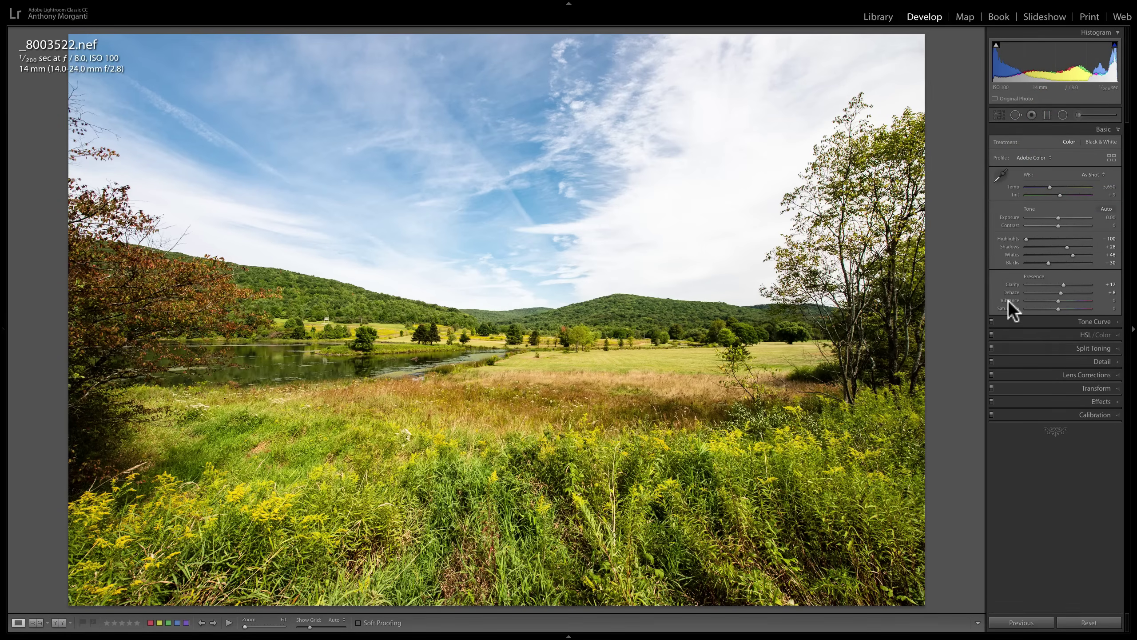
pyautogui.moveTo(1058, 308)
pyautogui.mouseDown()
pyautogui.moveTo(1083, 309)
pyautogui.moveTo(1039, 309)
pyautogui.mouseUp()
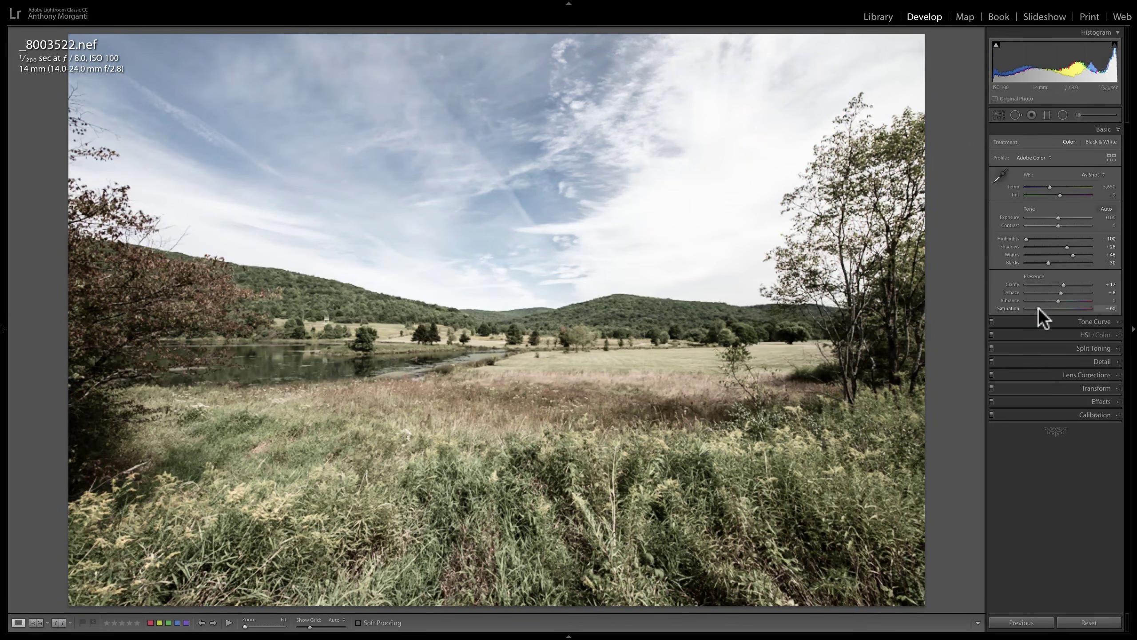
pyautogui.doubleClick(1011, 308)
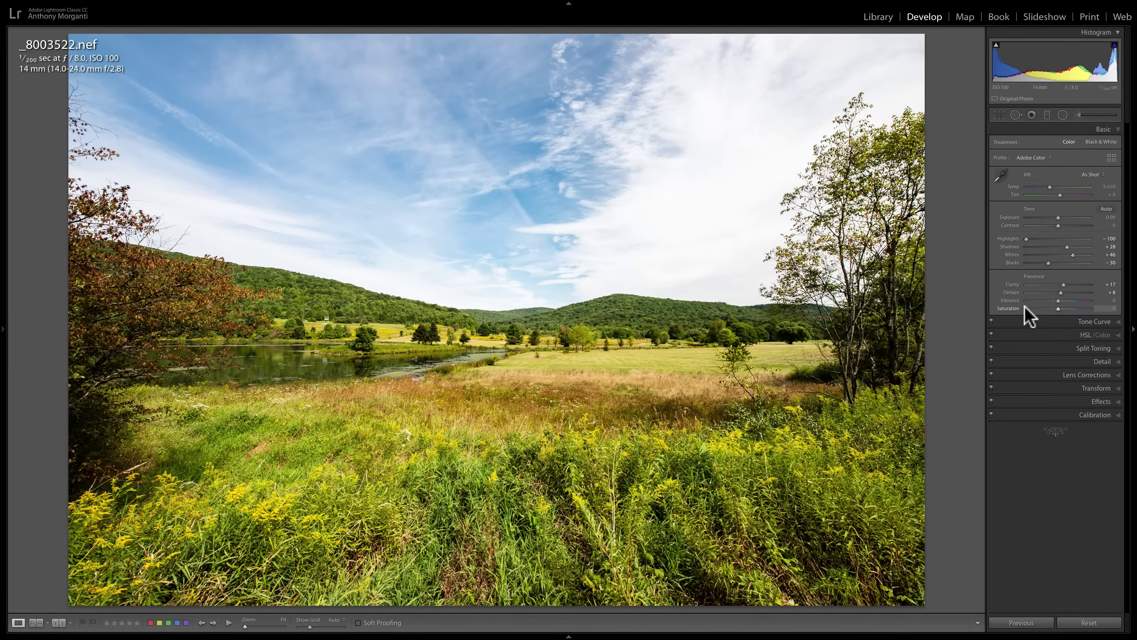
pyautogui.click(1101, 130)
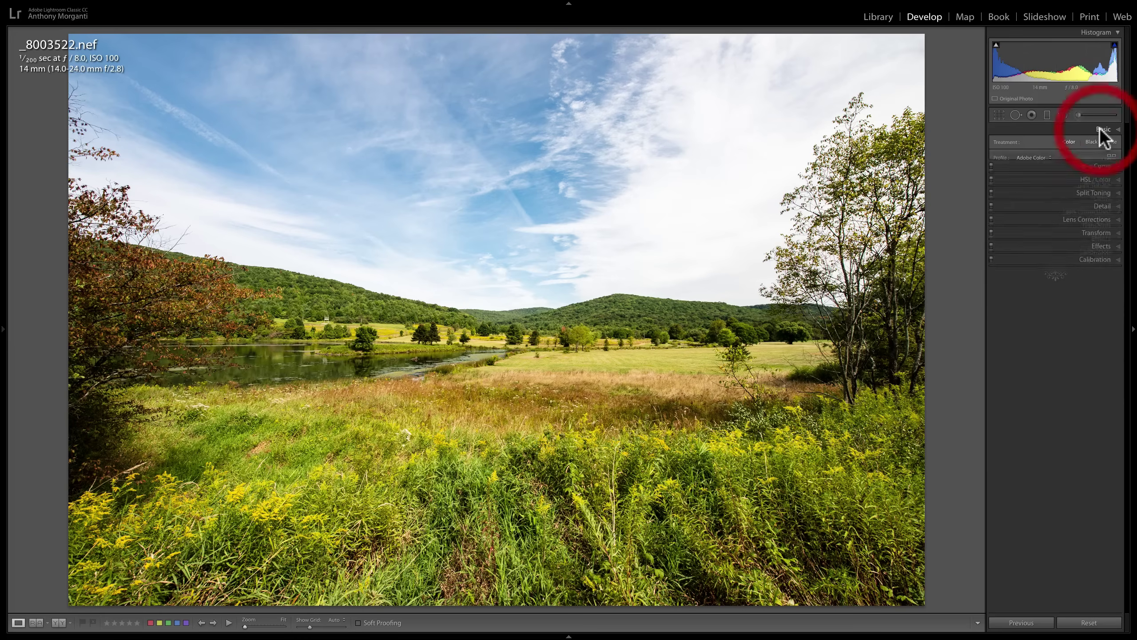
# Step: Show HSL Luminance, test darkening the sky with the Blue slider, then reset Blue to 0
pyautogui.click(1114, 157)
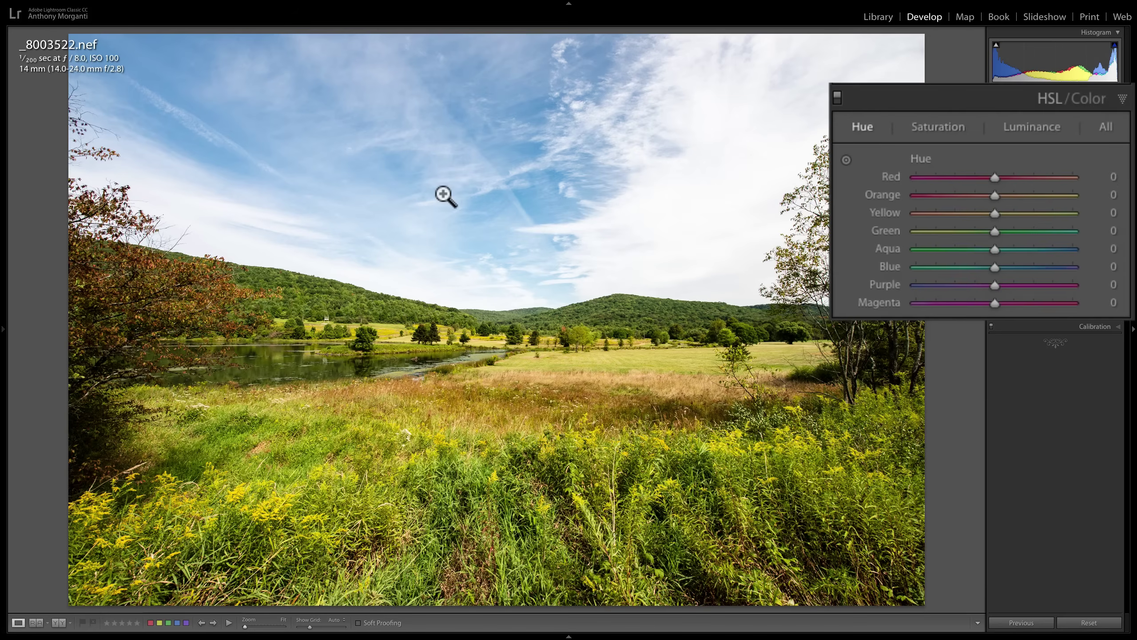
pyautogui.click(1026, 120)
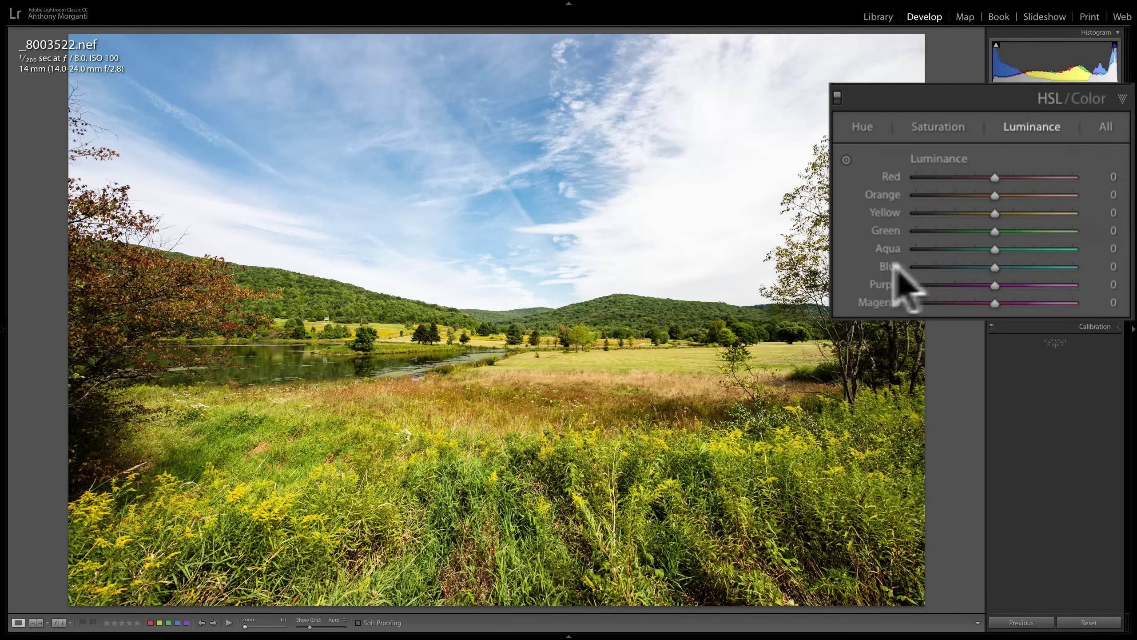
pyautogui.moveTo(995, 267)
pyautogui.mouseDown()
pyautogui.moveTo(962, 266)
pyautogui.moveTo(976, 266)
pyautogui.mouseUp()
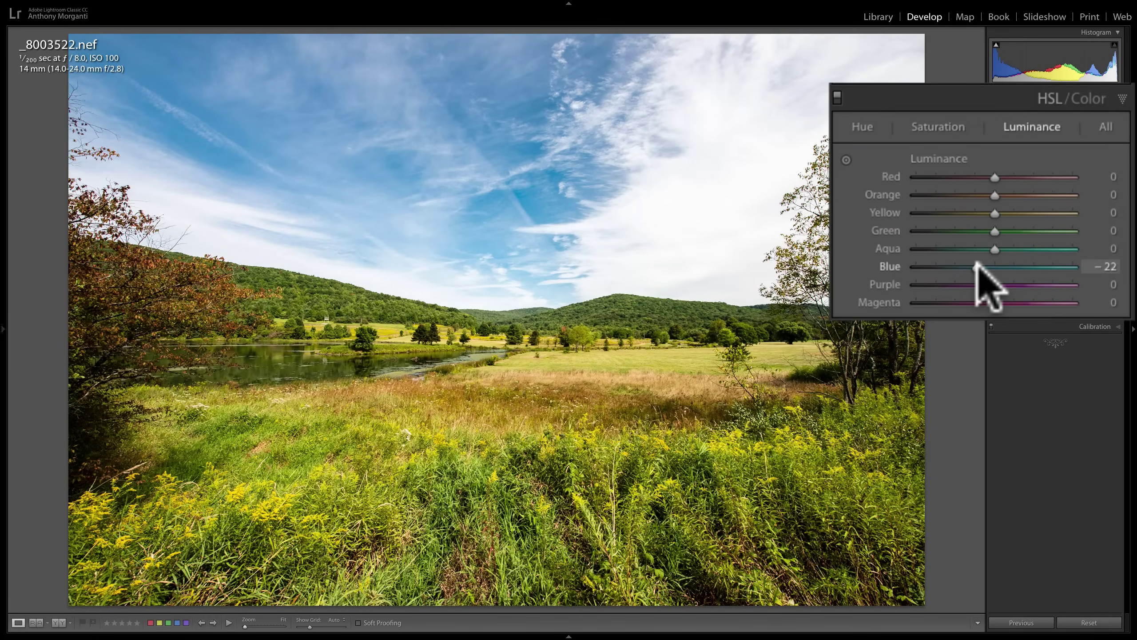
pyautogui.moveTo(978, 266); pyautogui.dragTo(1025, 266)
pyautogui.click(1023, 267)
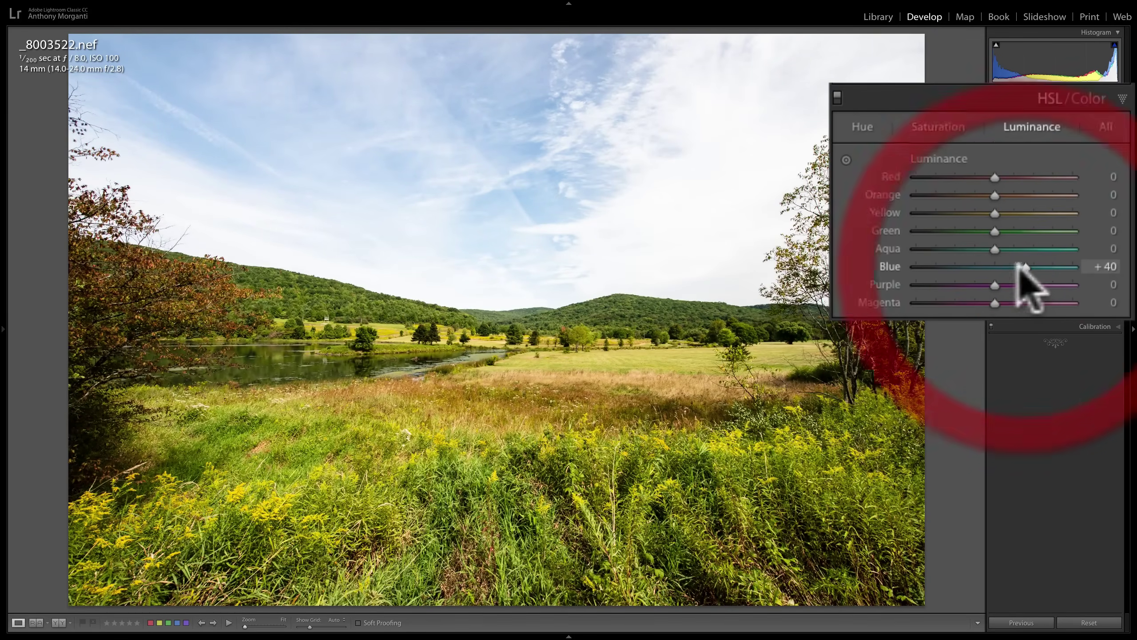
pyautogui.doubleClick(889, 264)
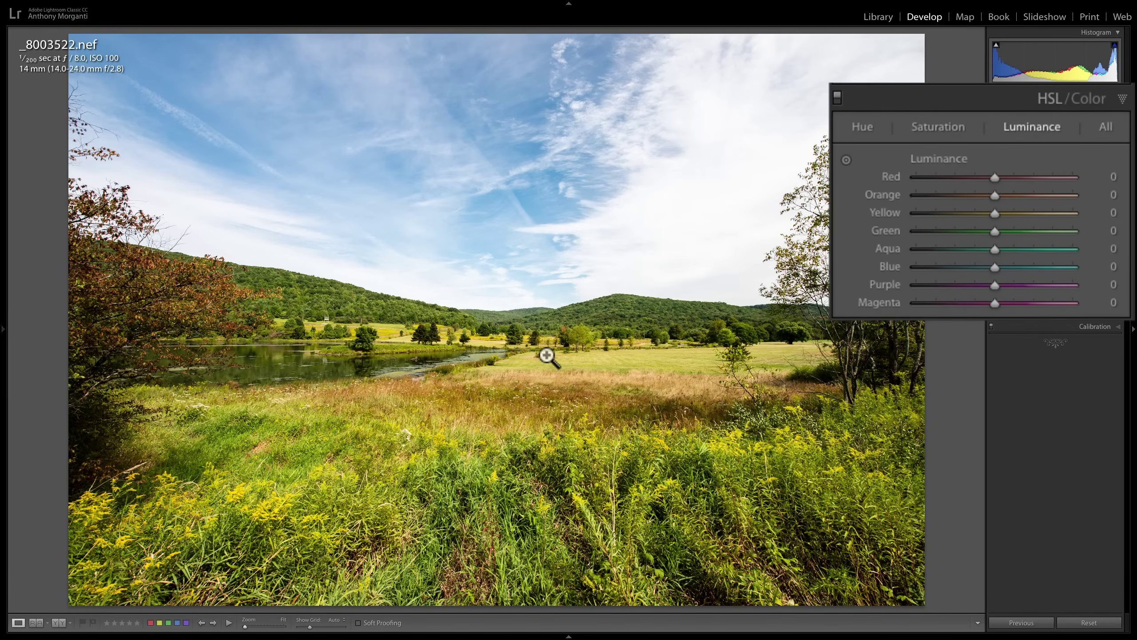
# Step: Test Yellow and Blue hue shifts, reset both to 0, then show per-colour Saturation
pyautogui.click(864, 127)
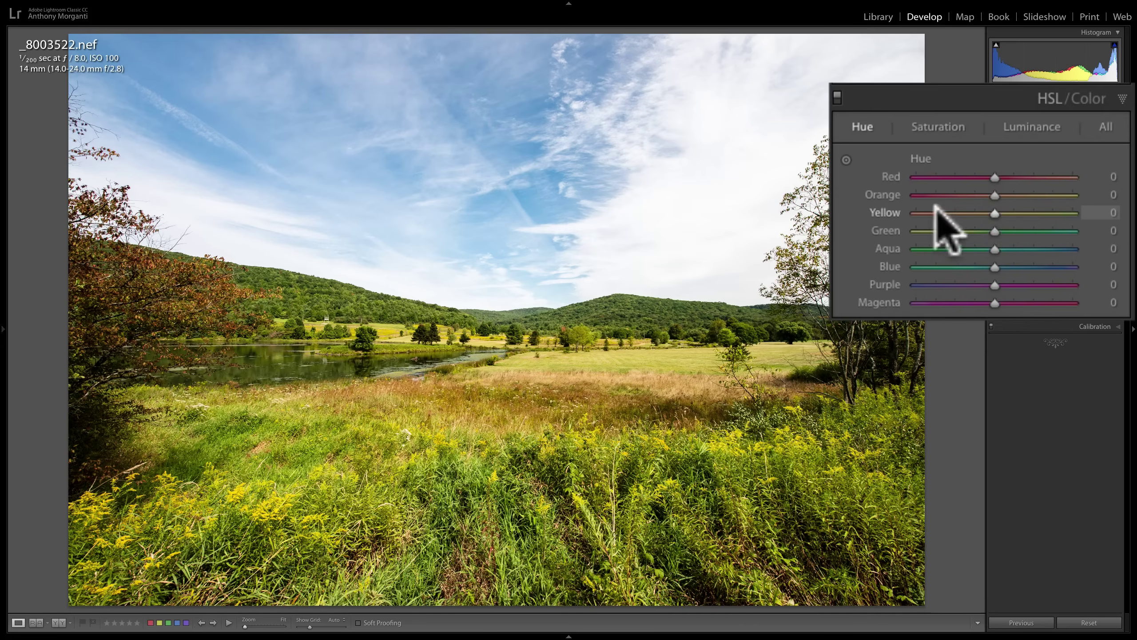
pyautogui.moveTo(994, 209); pyautogui.dragTo(1034, 214)
pyautogui.doubleClick(878, 208)
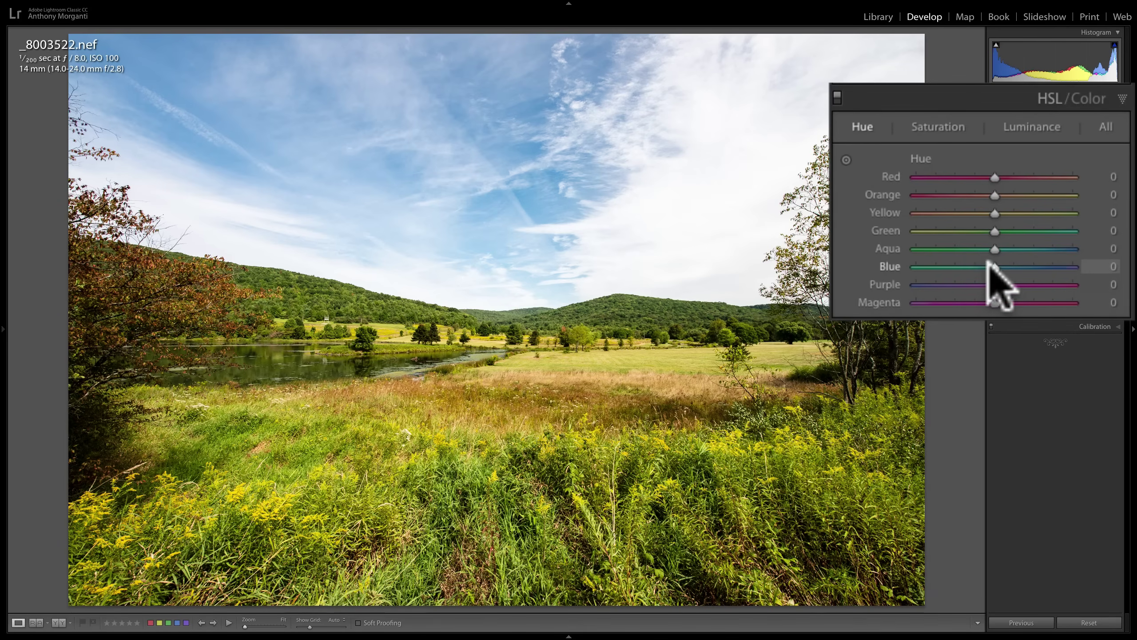
pyautogui.moveTo(992, 266)
pyautogui.mouseDown()
pyautogui.moveTo(1076, 266)
pyautogui.moveTo(933, 269)
pyautogui.moveTo(1015, 268)
pyautogui.moveTo(981, 268)
pyautogui.mouseUp()
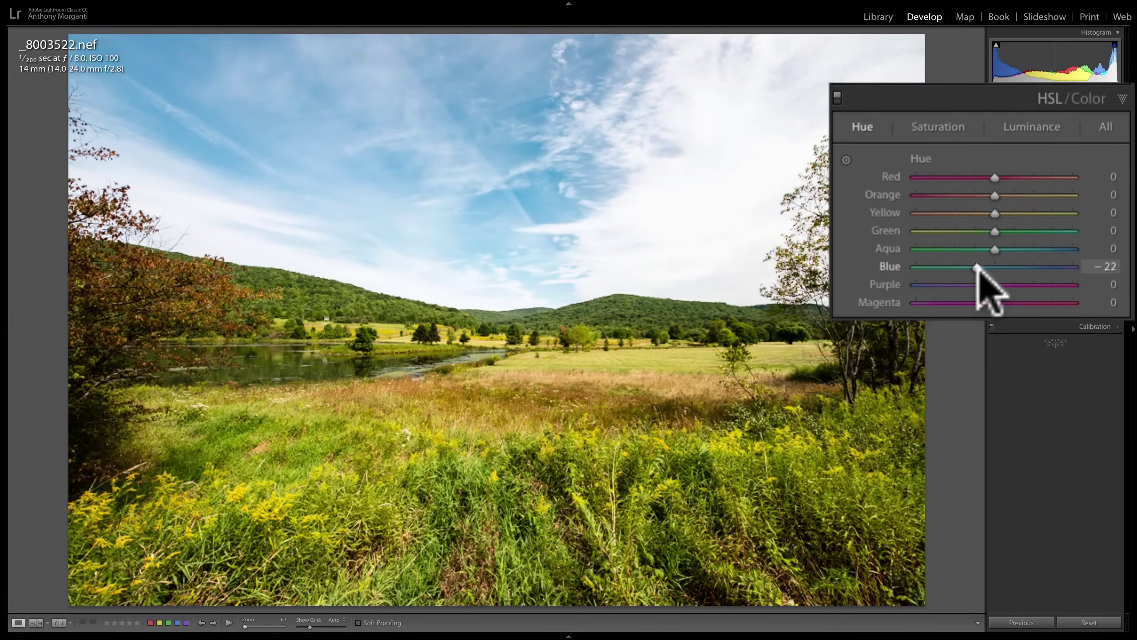
pyautogui.doubleClick(893, 266)
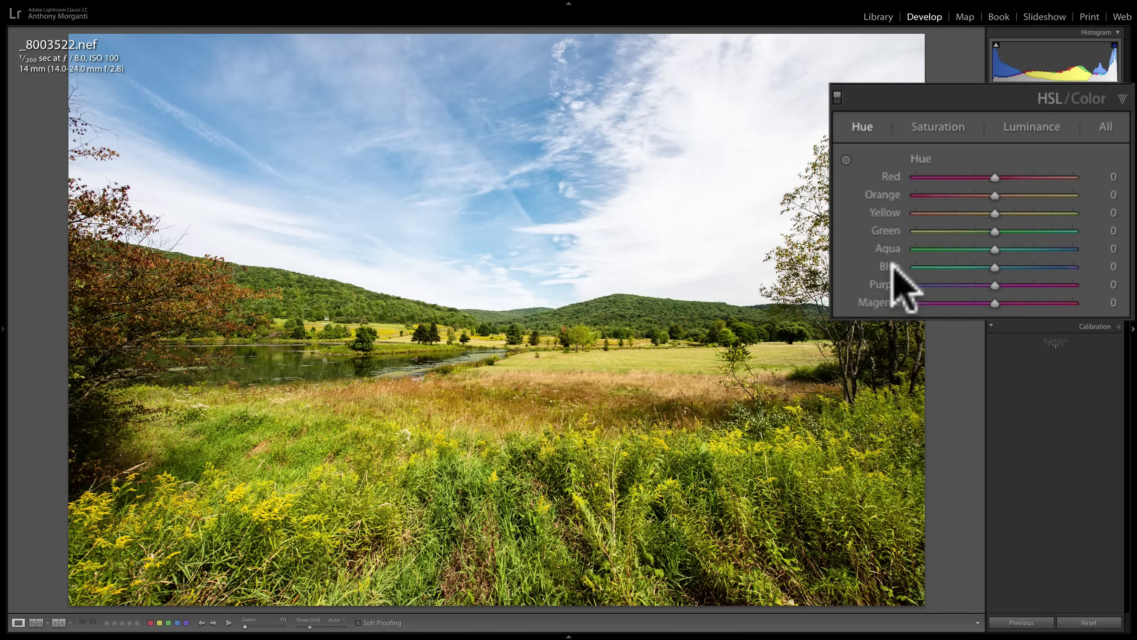
pyautogui.click(922, 128)
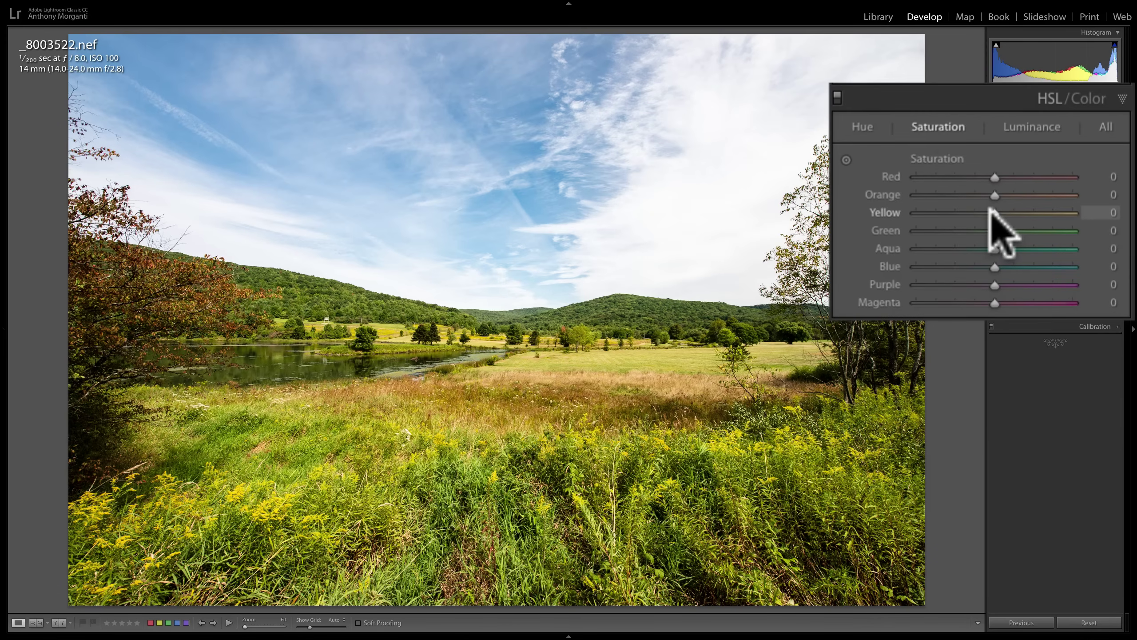
# Step: Lower Yellow saturation to -25, then test Blue (-20) and Green luminance and reset both to 0
pyautogui.moveTo(990, 209); pyautogui.dragTo(974, 210)
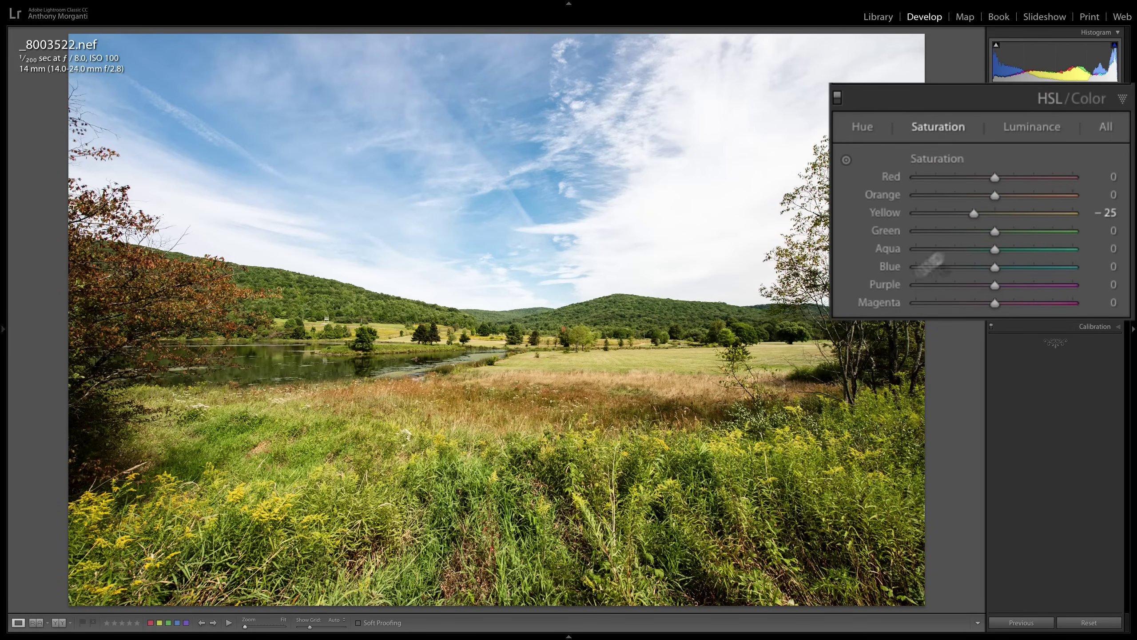
pyautogui.click(1041, 120)
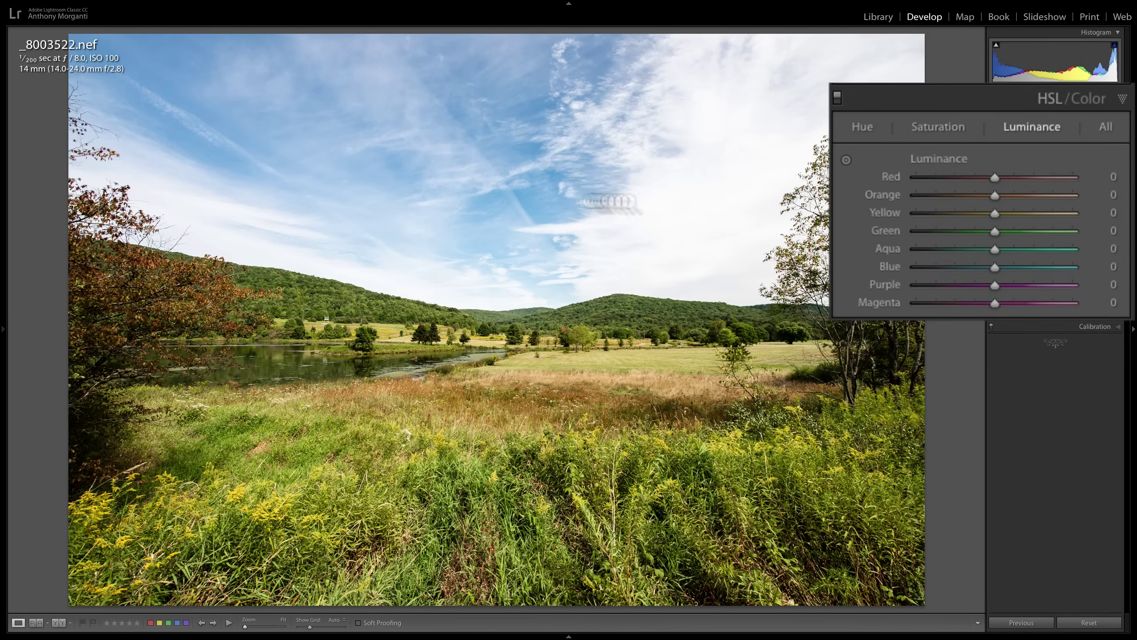
pyautogui.moveTo(994, 266); pyautogui.dragTo(978, 266)
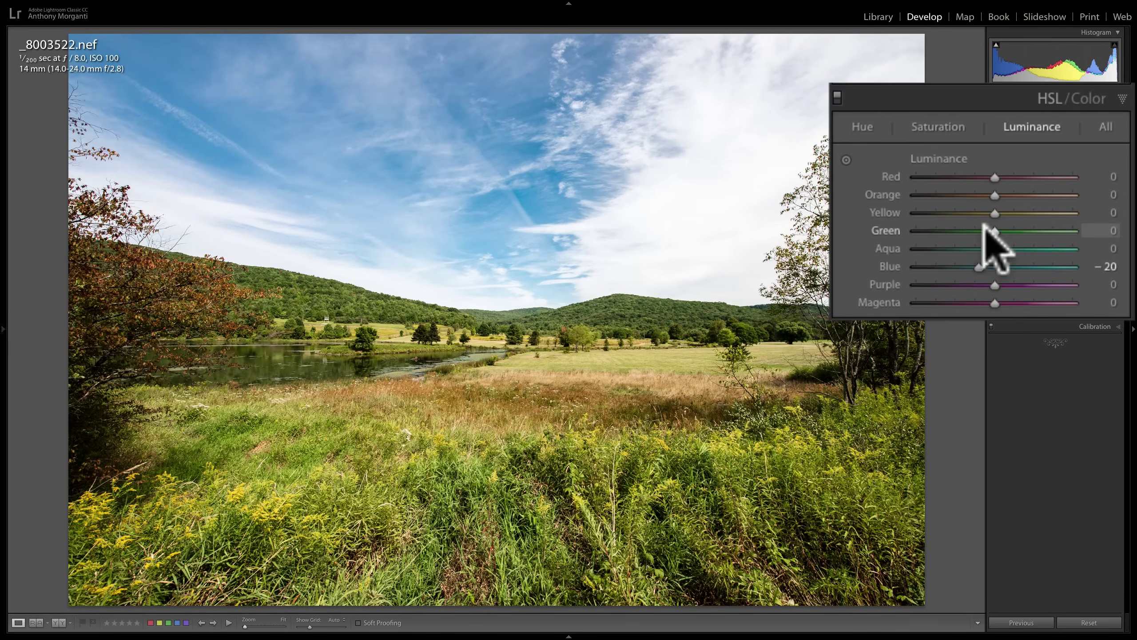
pyautogui.moveTo(992, 230); pyautogui.dragTo(978, 231)
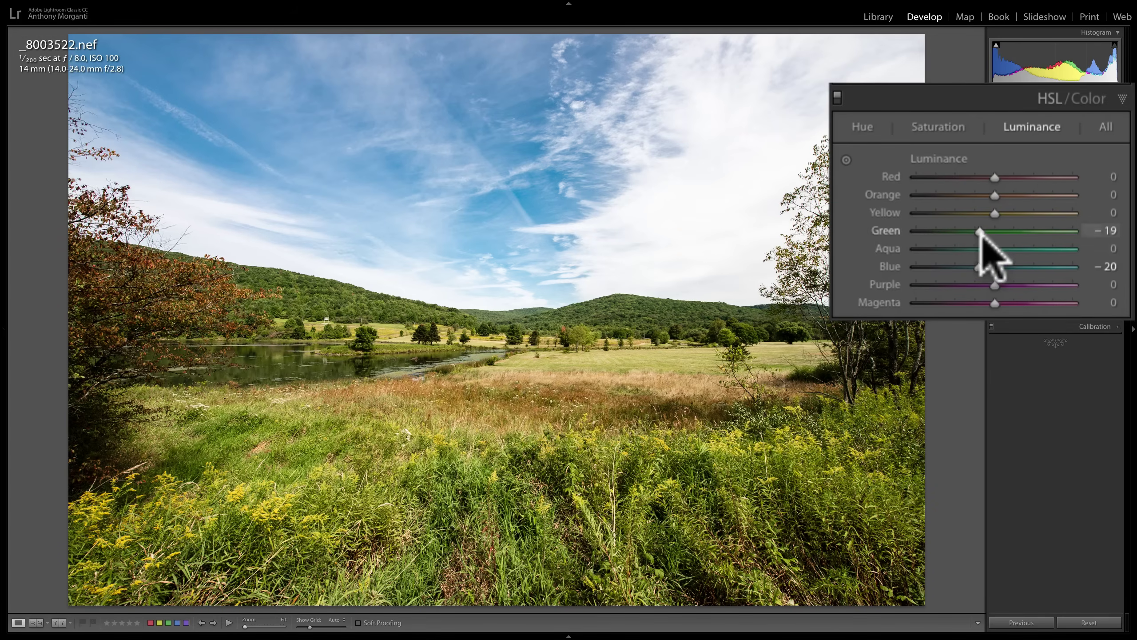
pyautogui.doubleClick(883, 226)
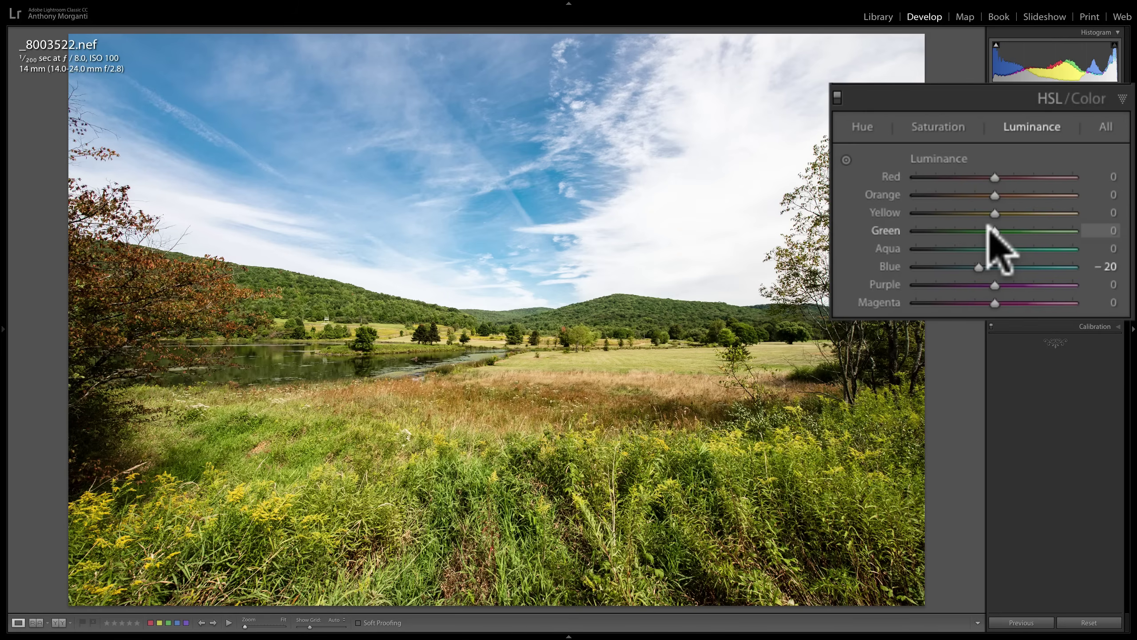
pyautogui.doubleClick(936, 160)
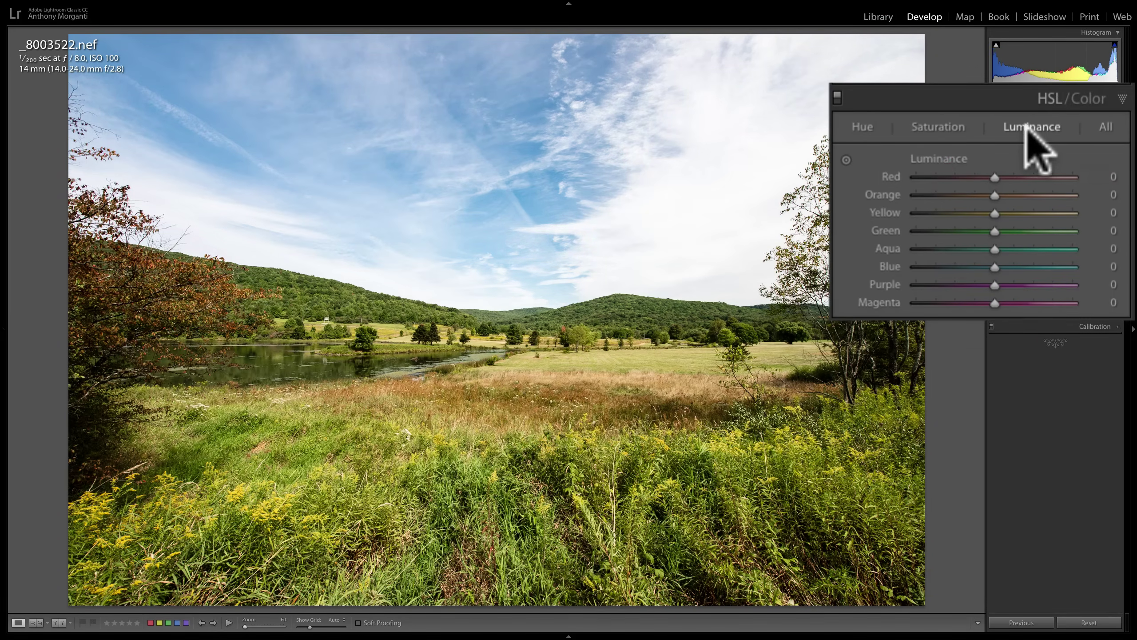
# Step: Try Aqua, Purple and Blue saturation changes, then reset all saturation to 0 and show Hue
pyautogui.click(937, 129)
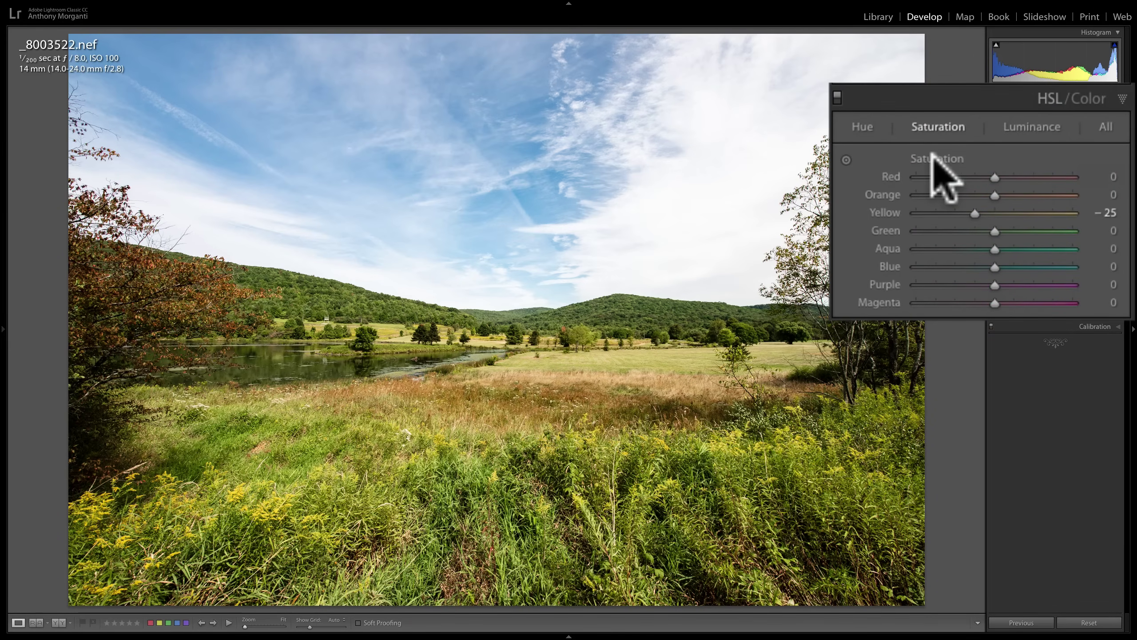
pyautogui.click(937, 249)
pyautogui.click(1029, 285)
pyautogui.click(955, 267)
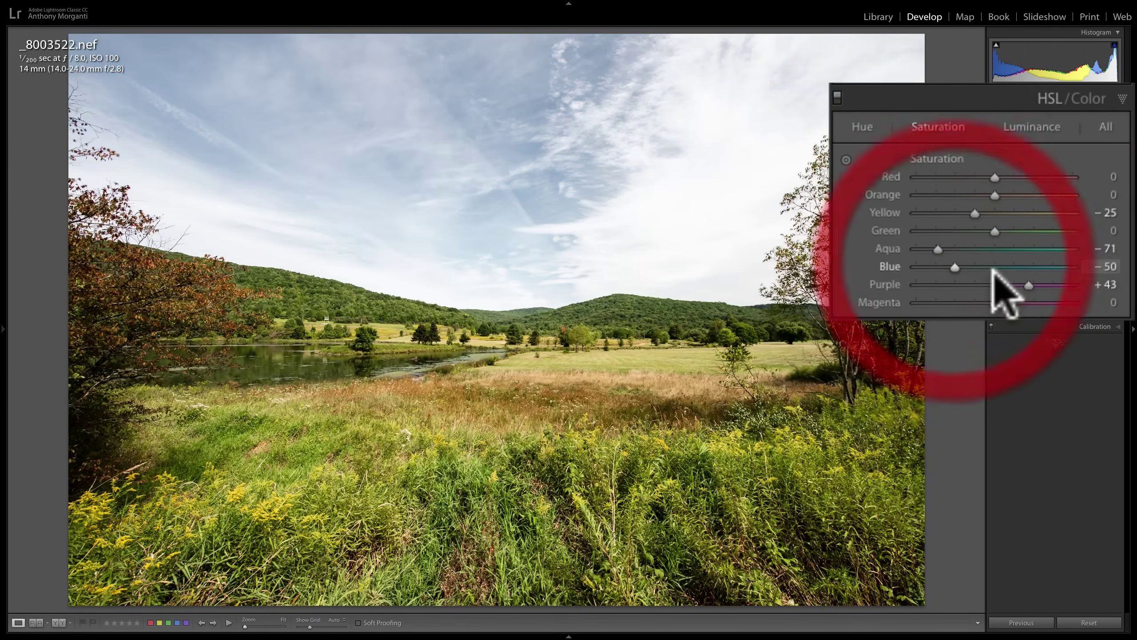
pyautogui.doubleClick(936, 159)
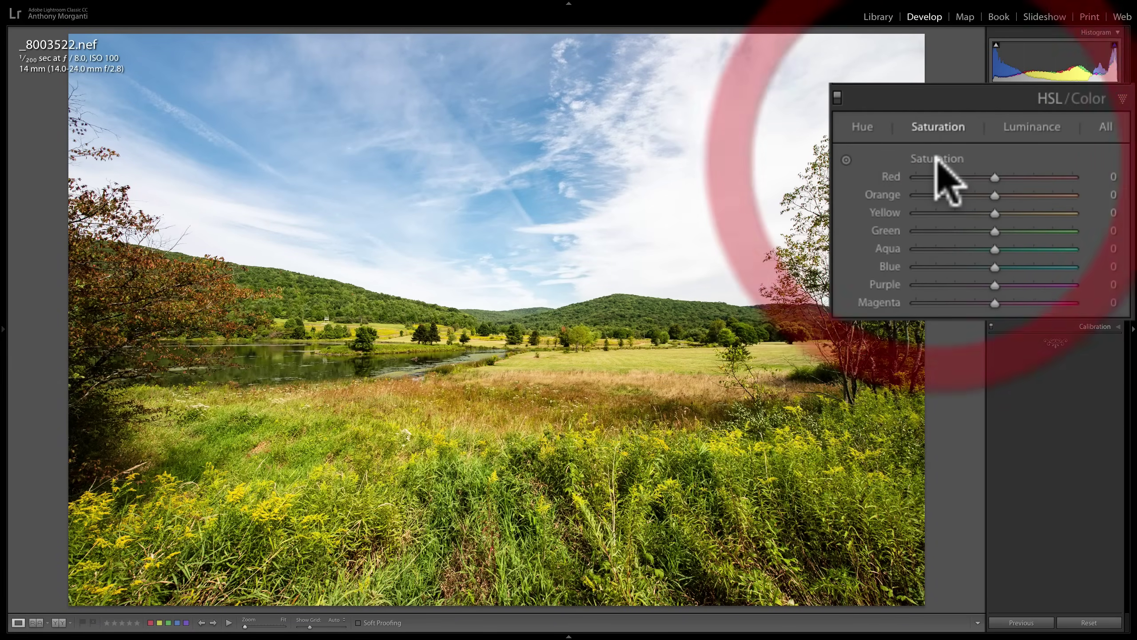
pyautogui.click(862, 126)
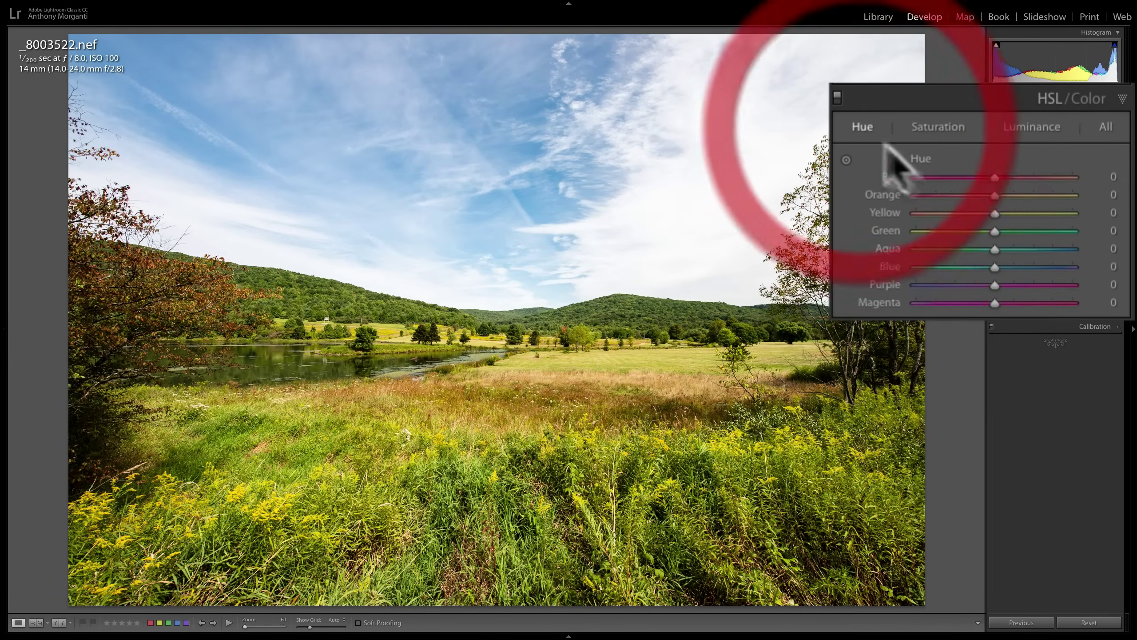
pyautogui.click(1024, 213)
pyautogui.click(950, 231)
pyautogui.click(1039, 268)
pyautogui.click(953, 285)
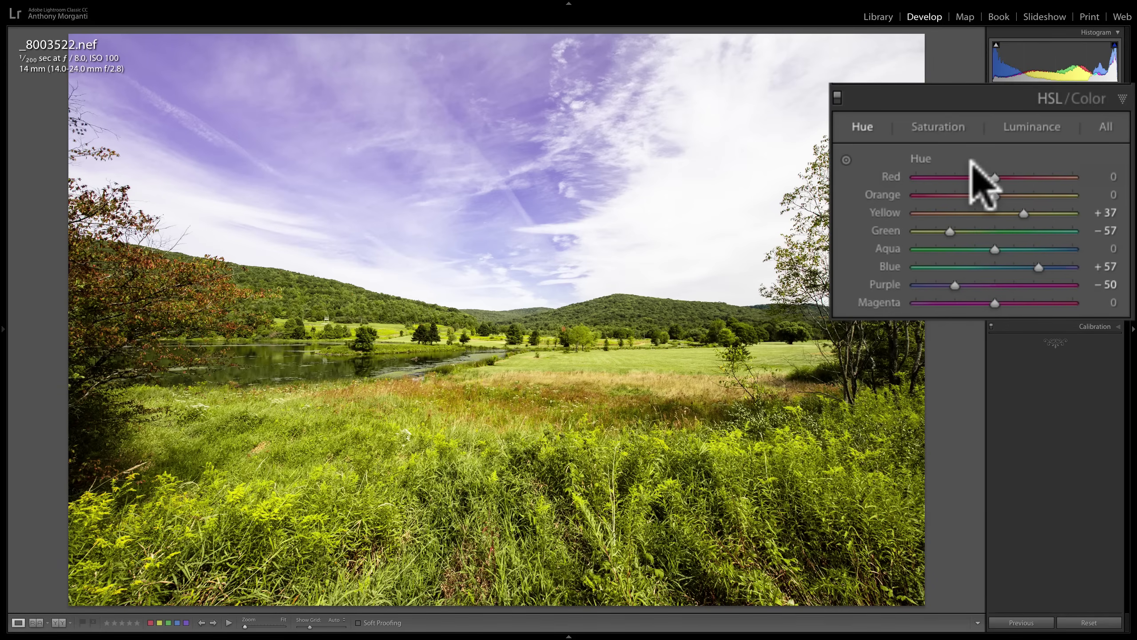
pyautogui.press('alt')
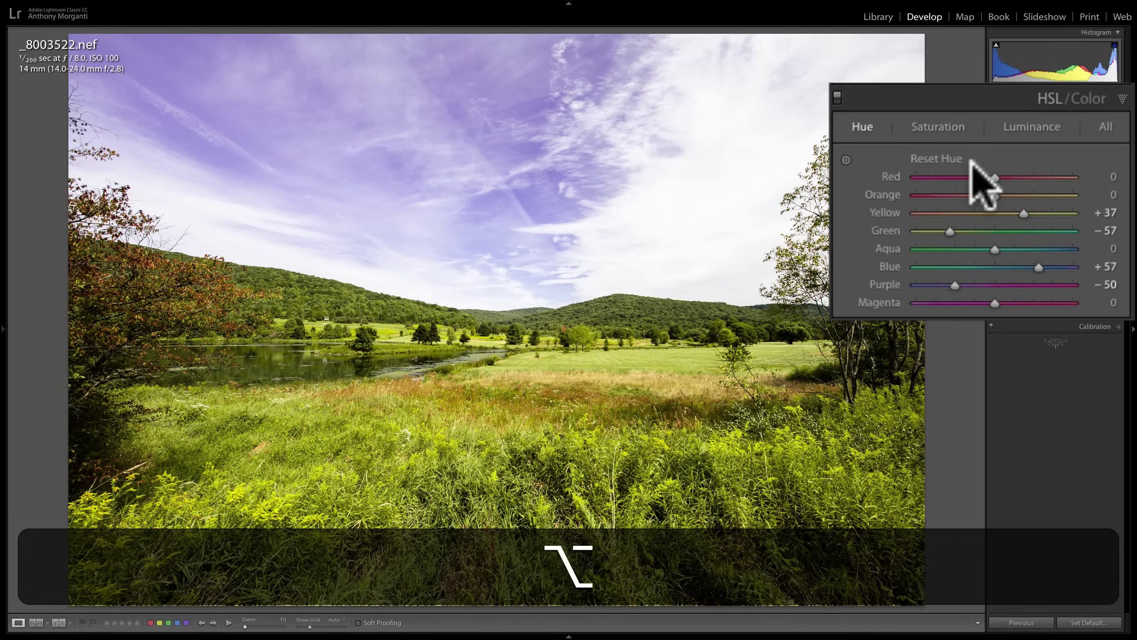
pyautogui.keyDown('alt'); pyautogui.click(929, 153); pyautogui.keyUp('alt')
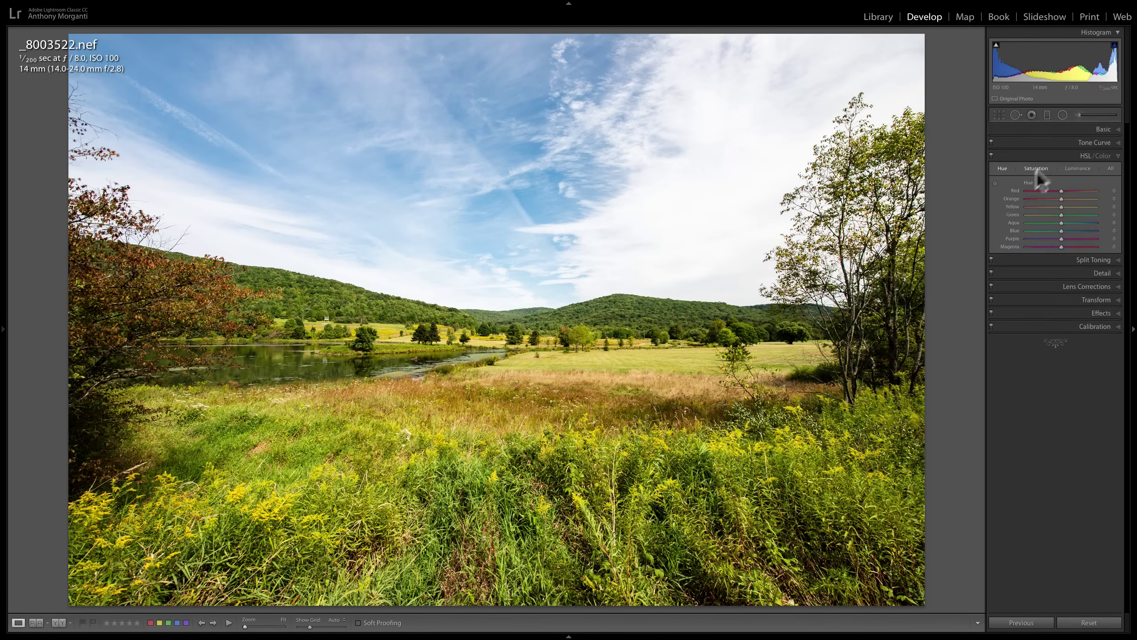
# Step: View the All layout, cycle Hue, Saturation and Luminance, then group sliders by Color
pyautogui.click(1111, 169)
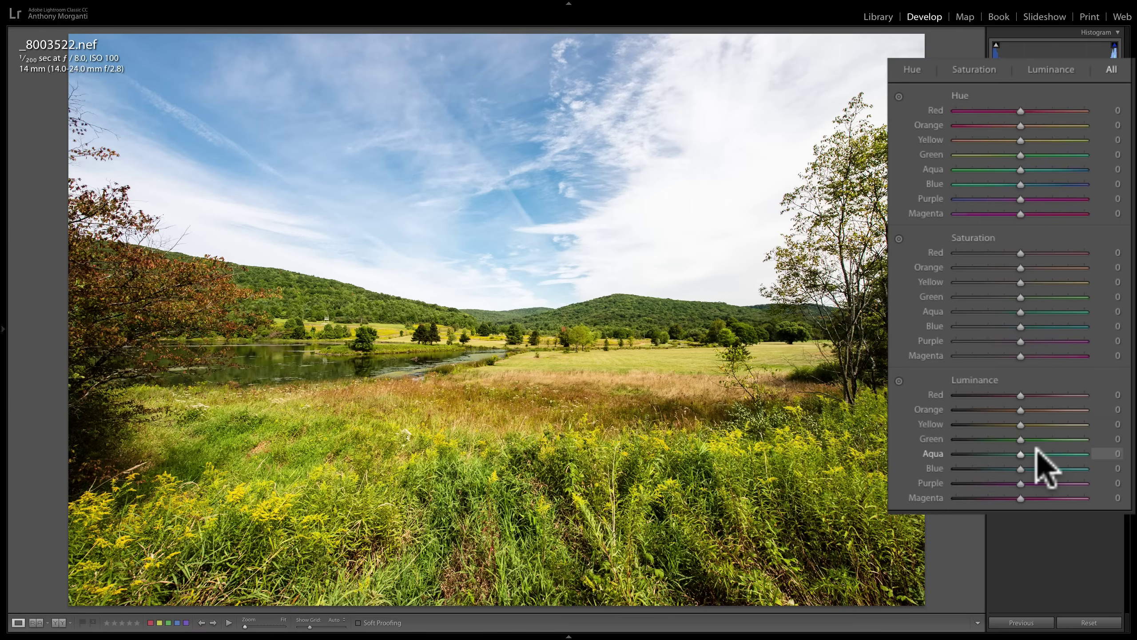
pyautogui.click(915, 70)
pyautogui.click(976, 69)
pyautogui.click(1047, 70)
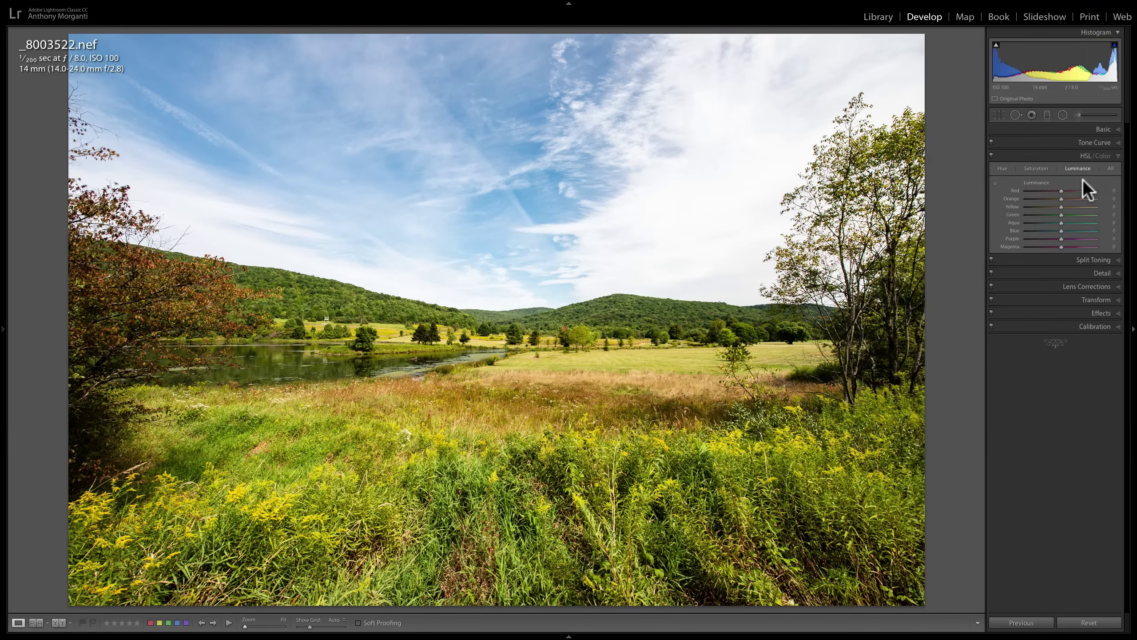
pyautogui.click(1002, 169)
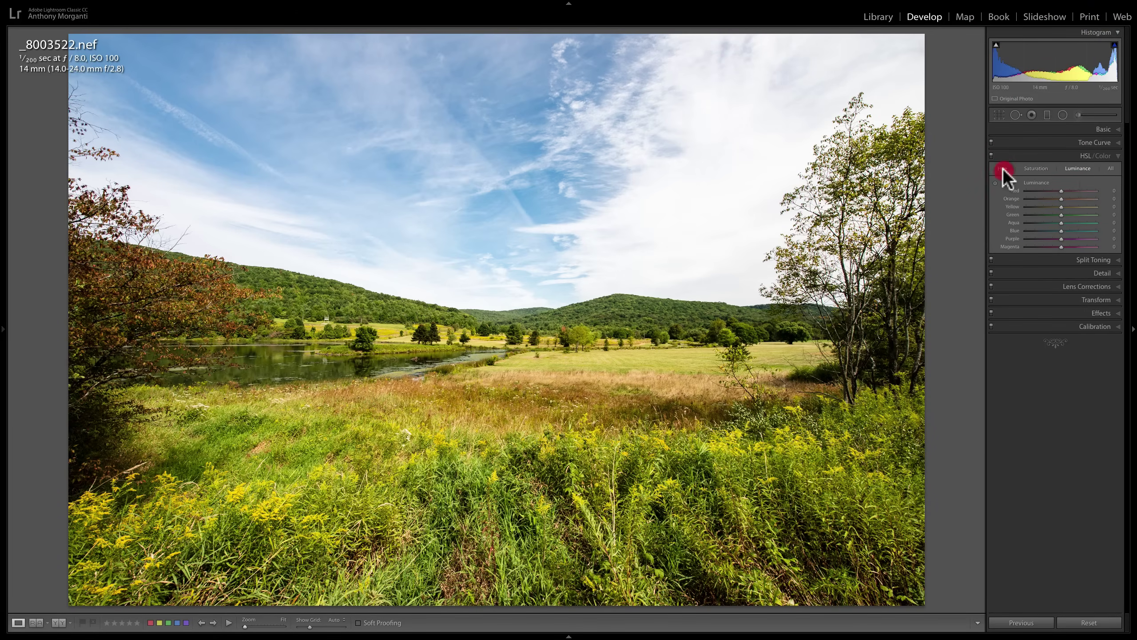
pyautogui.click(1102, 154)
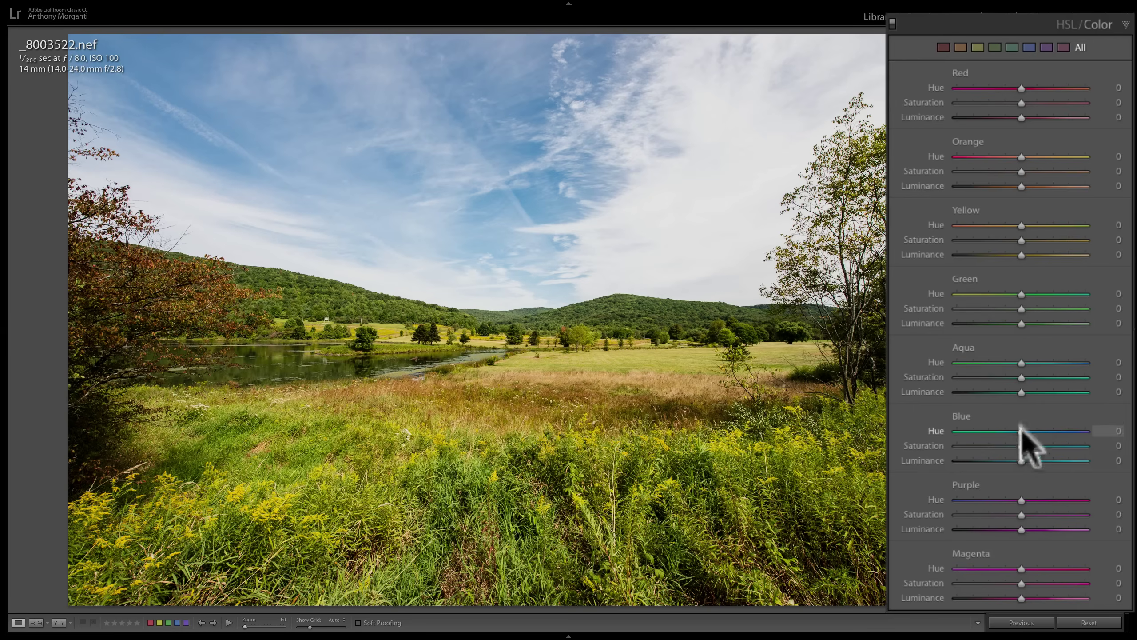
# Step: Return to the HSL layout, cycle Saturation and Luminance, and finish on the Hue sliders
pyautogui.click(1067, 19)
pyautogui.click(967, 45)
pyautogui.click(1034, 46)
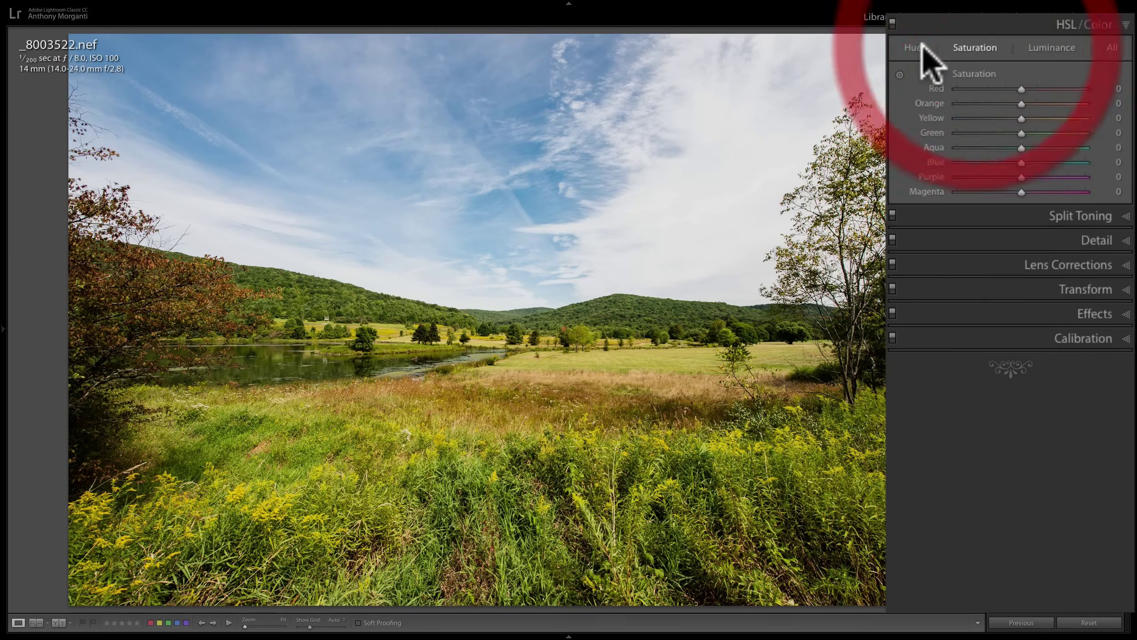
pyautogui.click(969, 47)
pyautogui.click(909, 48)
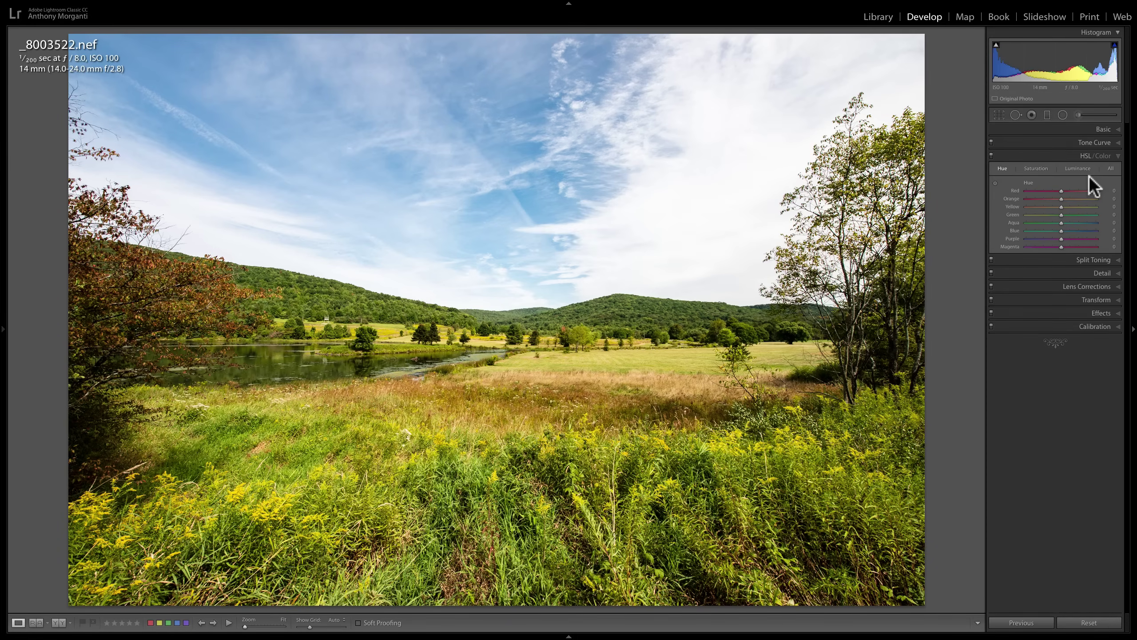
pyautogui.click(1115, 143)
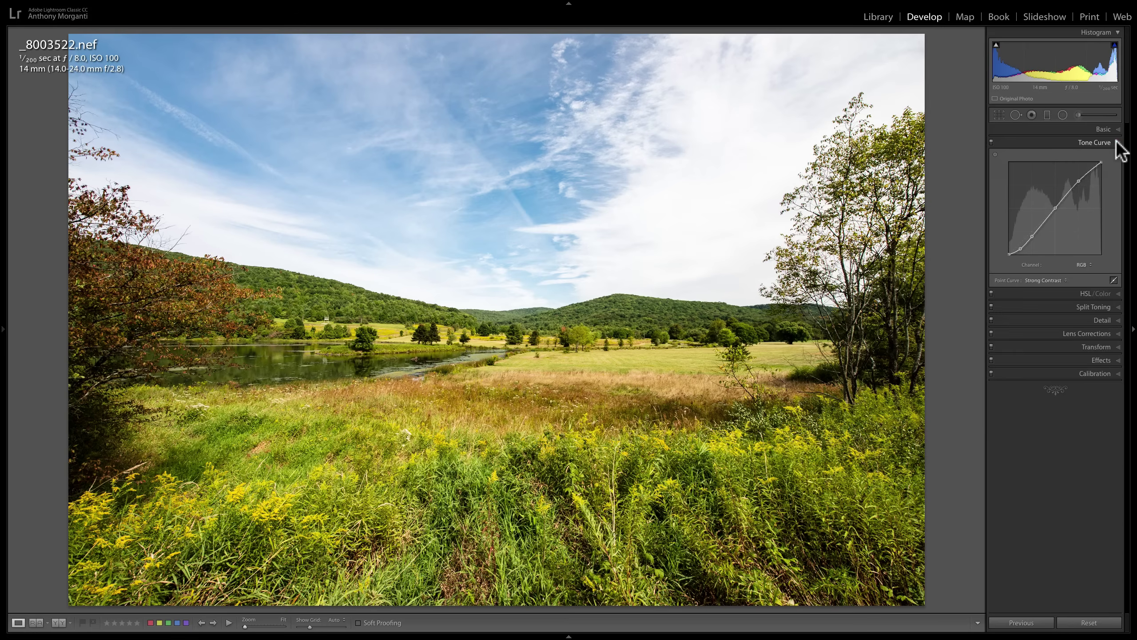
pyautogui.click(1118, 143)
pyautogui.click(1091, 156)
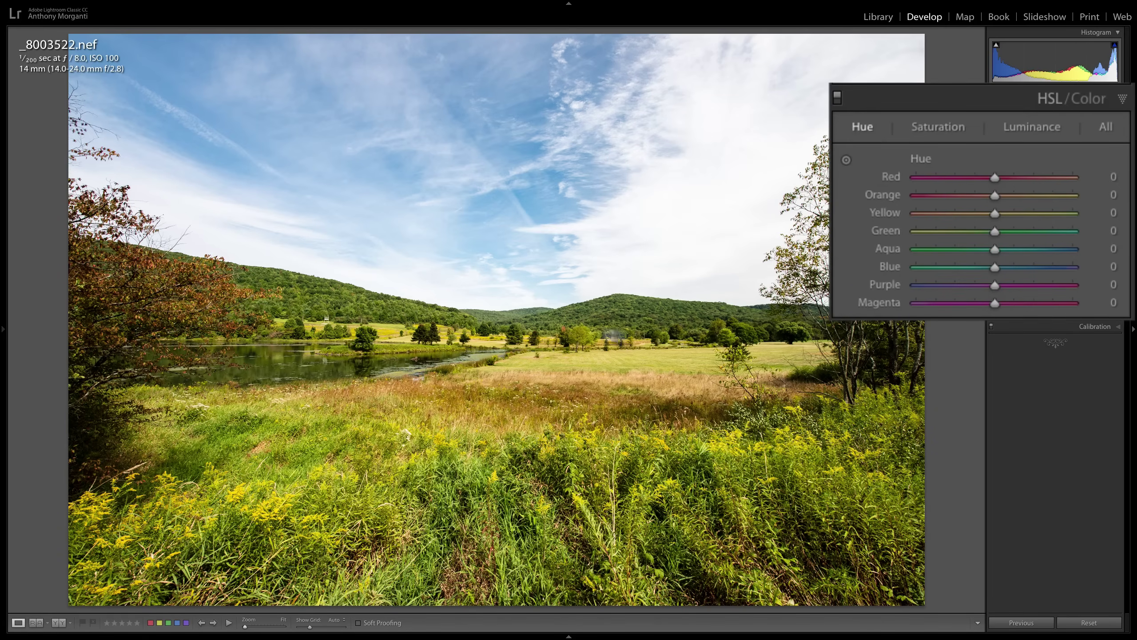
# Step: Show the Luminance sliders and turn on the Targeted Adjustment tool
pyautogui.click(1034, 127)
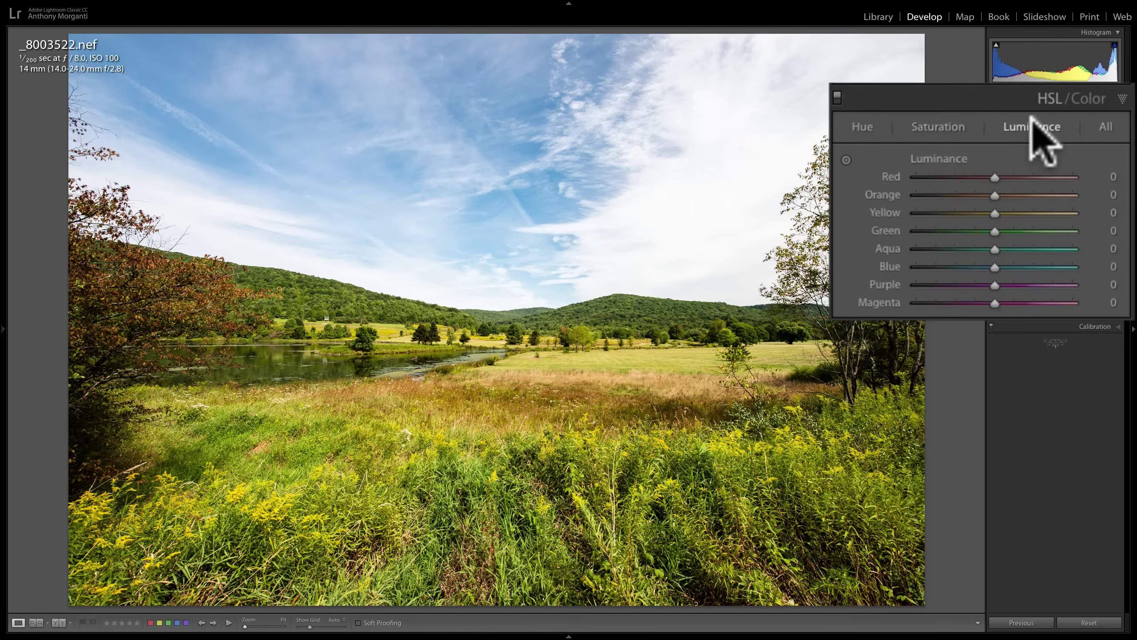
pyautogui.click(846, 159)
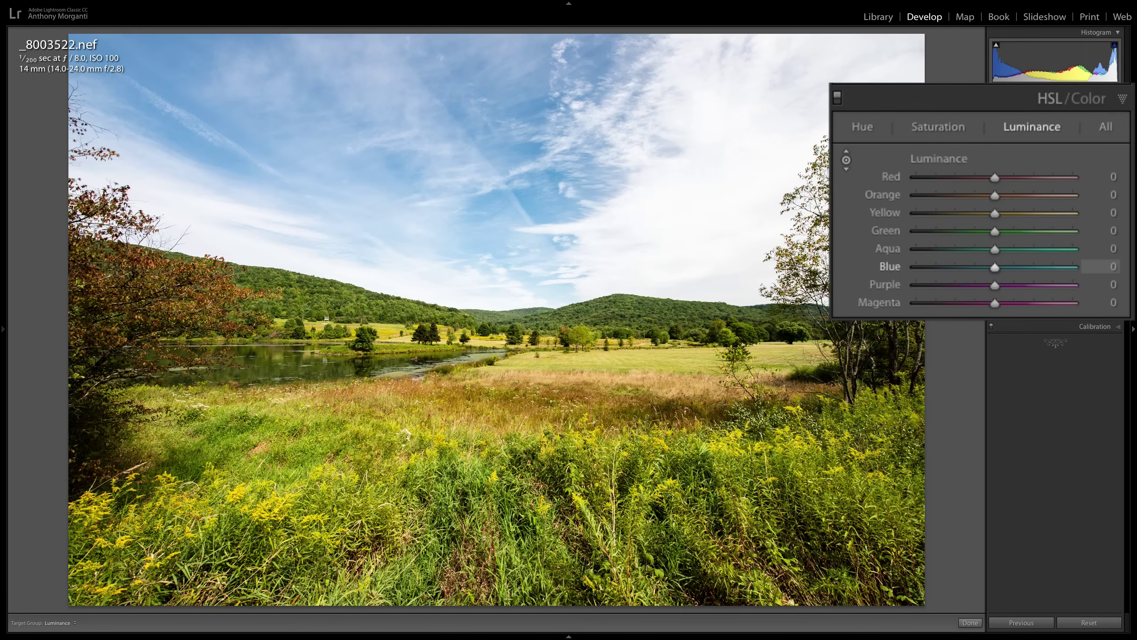
# Step: With the Targeted Adjustment tool on the sky, nudge Blue luminance up and down to settle at -26
pyautogui.press('Up')
pyautogui.press('Up')
pyautogui.press('Up')
pyautogui.press('Up')
pyautogui.press('Up')
pyautogui.press('Up')
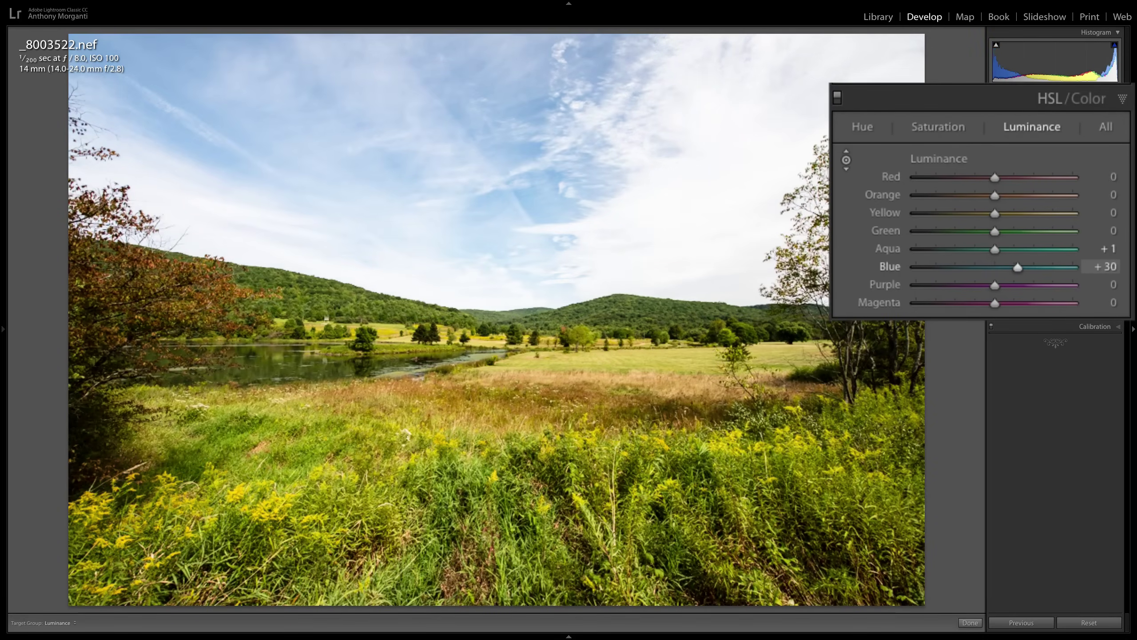
pyautogui.press('Up')
pyautogui.press('Up')
pyautogui.press('Up')
pyautogui.press('Up')
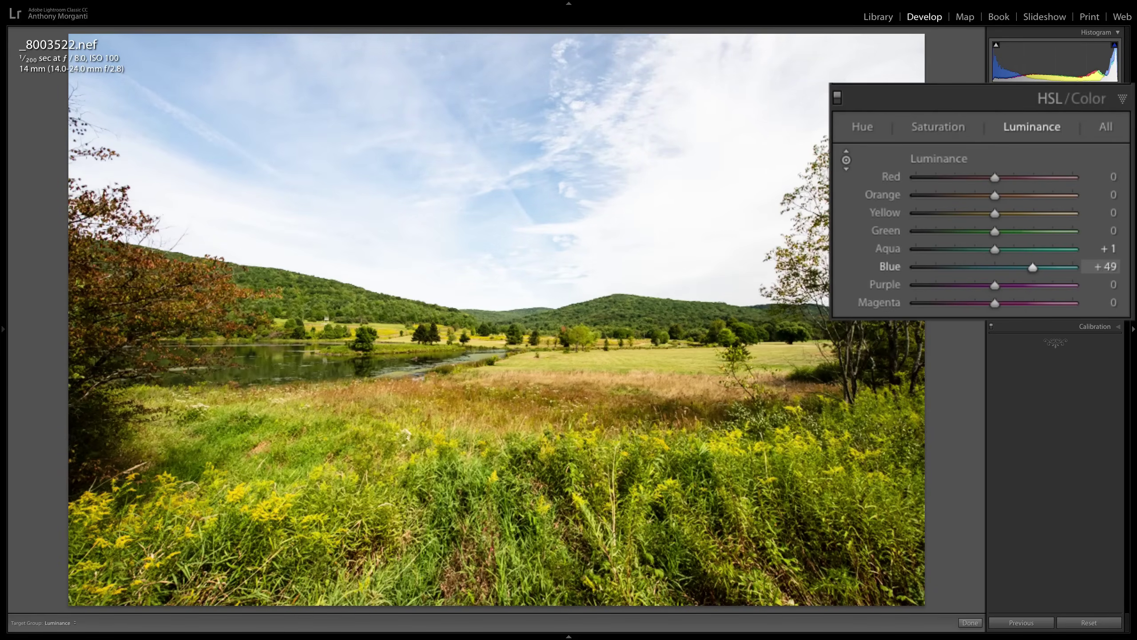
pyautogui.press('Up')
pyautogui.press('Up')
pyautogui.press('Up')
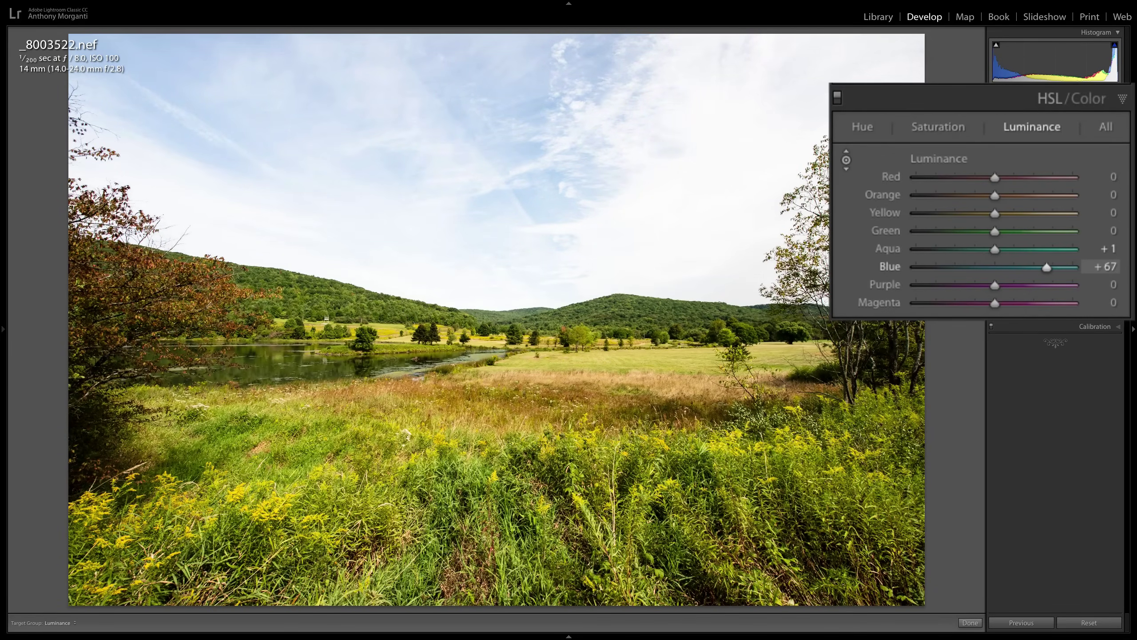
pyautogui.press('Down')
pyautogui.press('Down')
pyautogui.press('Down')
pyautogui.press('Up')
pyautogui.press('Up')
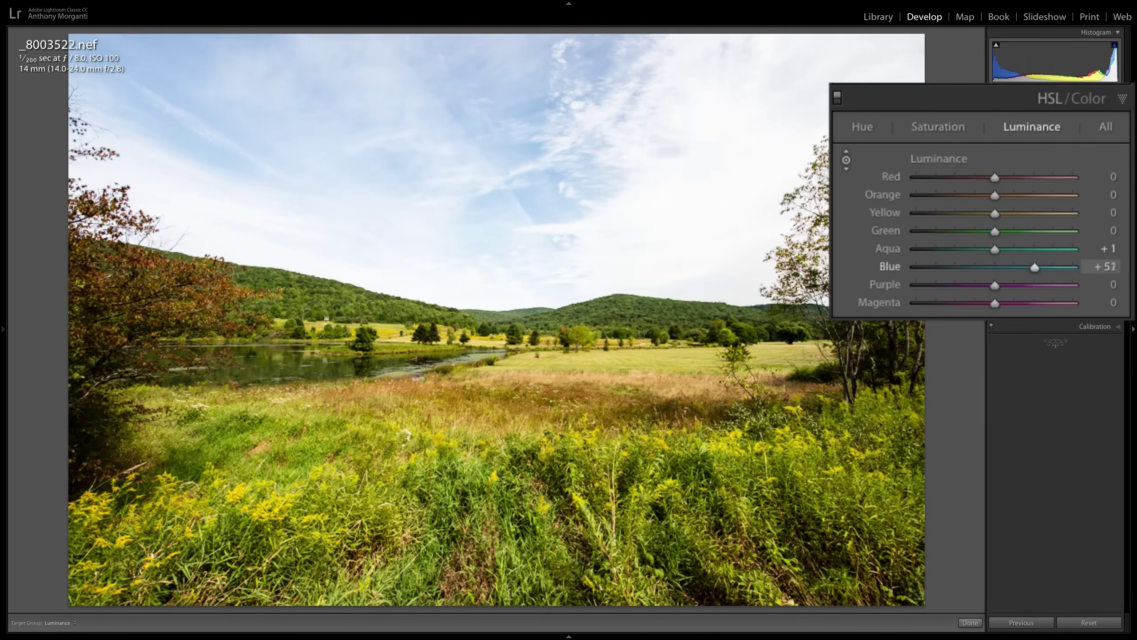
pyautogui.press('Down')
pyautogui.press('Down')
pyautogui.press('Down')
pyautogui.press('Down')
pyautogui.press('Down')
pyautogui.press('Down')
pyautogui.press('Down')
pyautogui.press('Down')
pyautogui.press('Down')
pyautogui.press('Down')
pyautogui.press('Down')
pyautogui.press('Down')
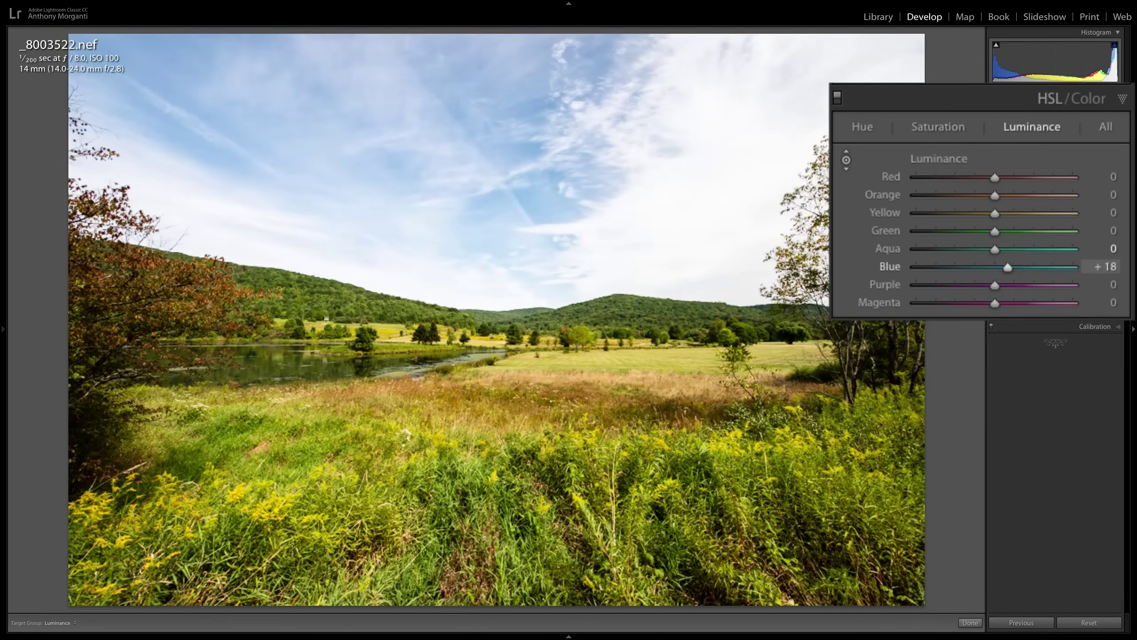
pyautogui.press('Down')
pyautogui.press('Down')
pyautogui.press('Down')
pyautogui.press('Down')
pyautogui.press('Down')
pyautogui.press('Down')
pyautogui.press('Down')
pyautogui.press('Down')
pyautogui.press('Down')
pyautogui.press('Down')
pyautogui.press('Down')
pyautogui.press('Down')
pyautogui.press('Down')
pyautogui.press('Down')
pyautogui.press('Down')
pyautogui.press('Down')
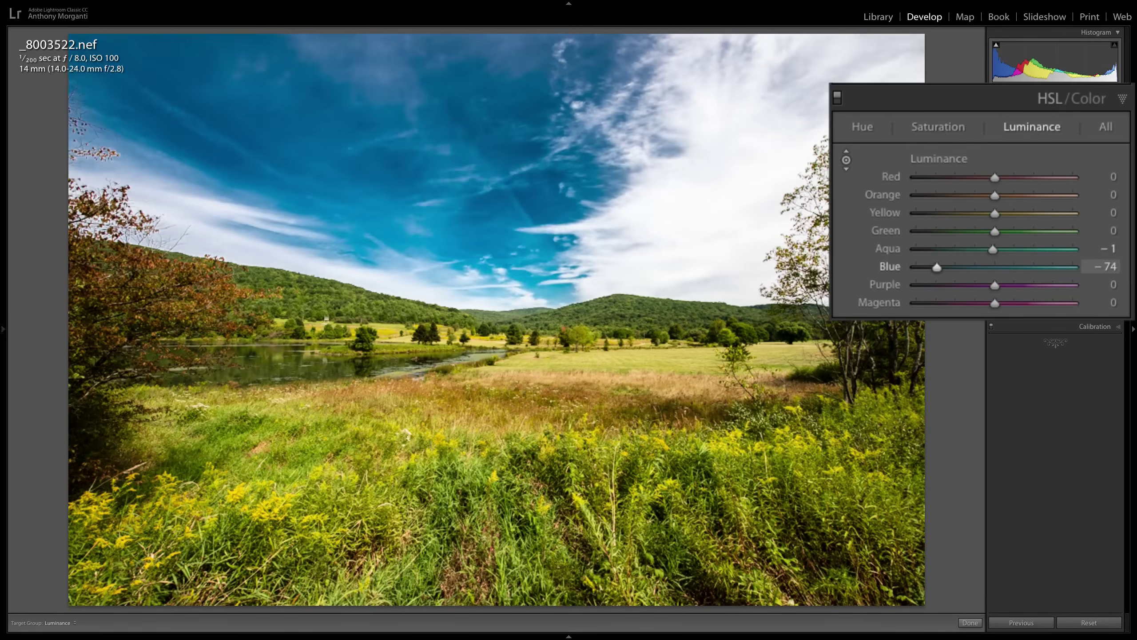
pyautogui.press('Down')
pyautogui.press('Down')
pyautogui.press('Up')
pyautogui.press('Up')
pyautogui.press('Up')
pyautogui.press('Up')
pyautogui.press('Up')
pyautogui.press('Up')
pyautogui.press('Up')
pyautogui.press('Up')
pyautogui.press('Up')
pyautogui.press('Up')
pyautogui.press('Up')
pyautogui.press('Up')
pyautogui.press('Up')
pyautogui.press('Up')
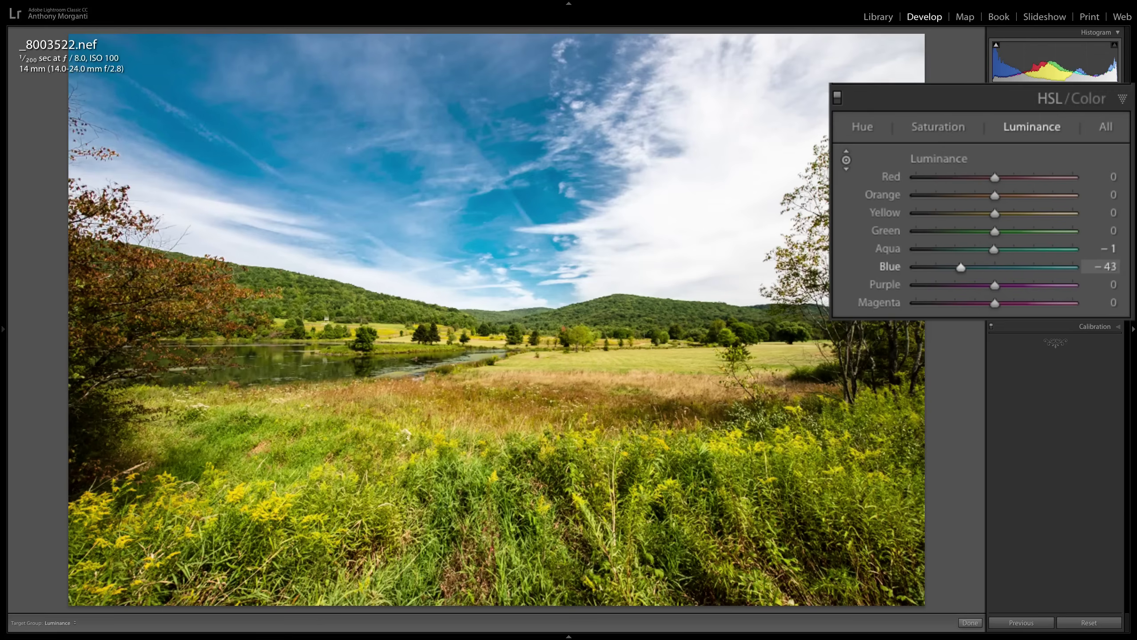
pyautogui.press('Down')
pyautogui.press('Down')
pyautogui.press('Down')
pyautogui.press('Down')
pyautogui.press('Down')
pyautogui.press('Up')
pyautogui.press('Up')
pyautogui.press('Up')
pyautogui.press('Up')
pyautogui.press('Up')
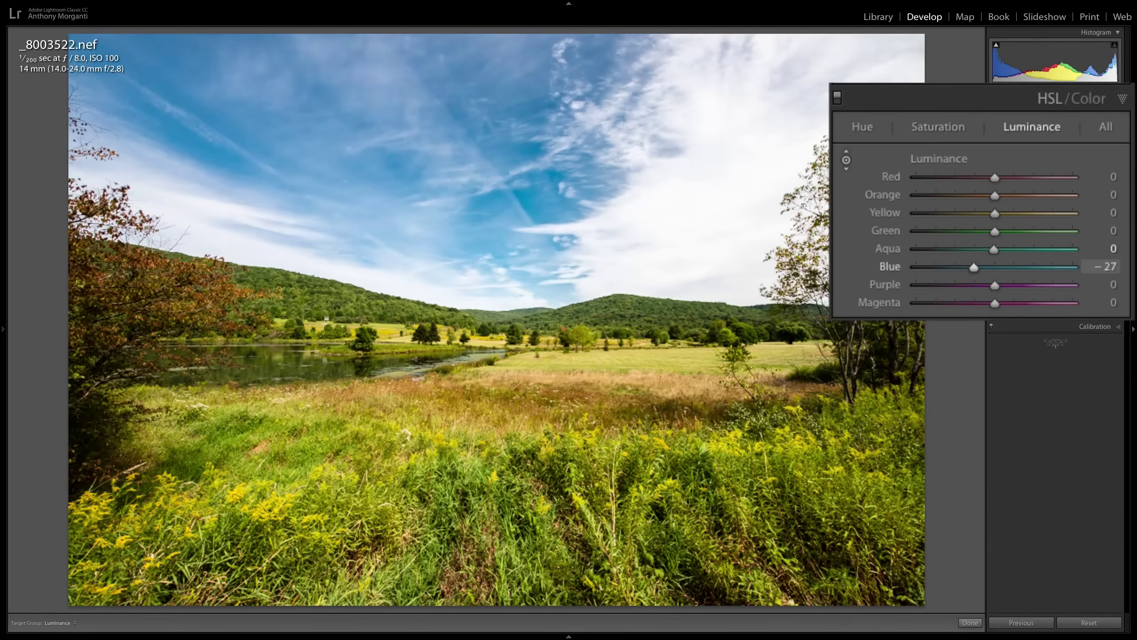
pyautogui.press('Down')
pyautogui.press('Down')
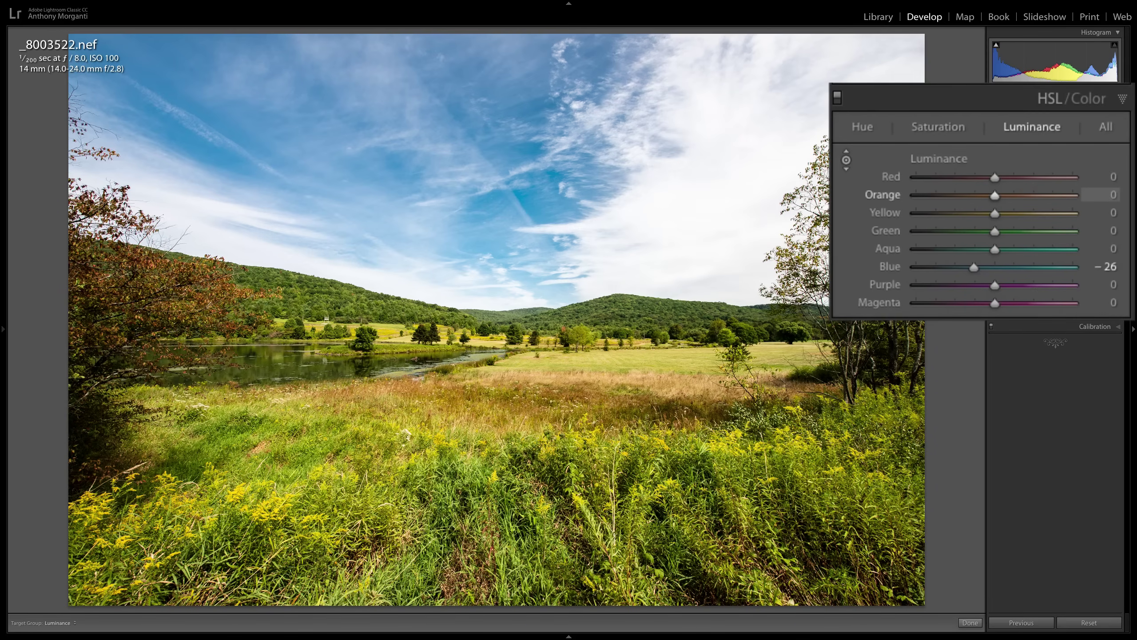
# Step: Test darkening the grass's orange and yellow tones, then reset all luminance values to 0
pyautogui.moveTo(806, 265); pyautogui.dragTo(808, 298)
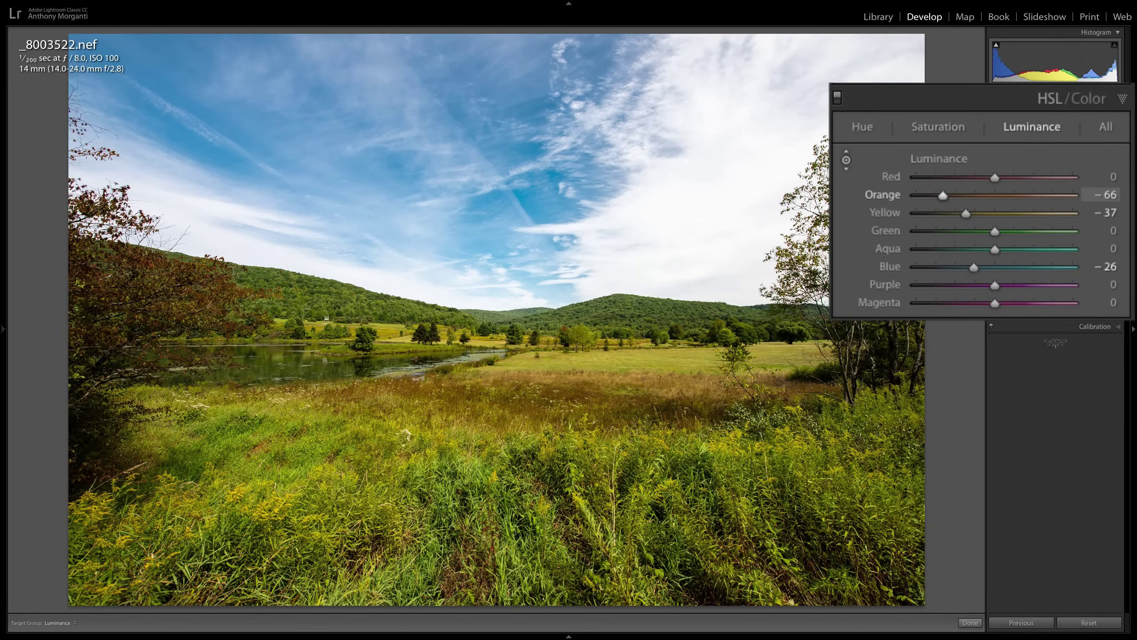
pyautogui.moveTo(808, 298); pyautogui.dragTo(808, 296)
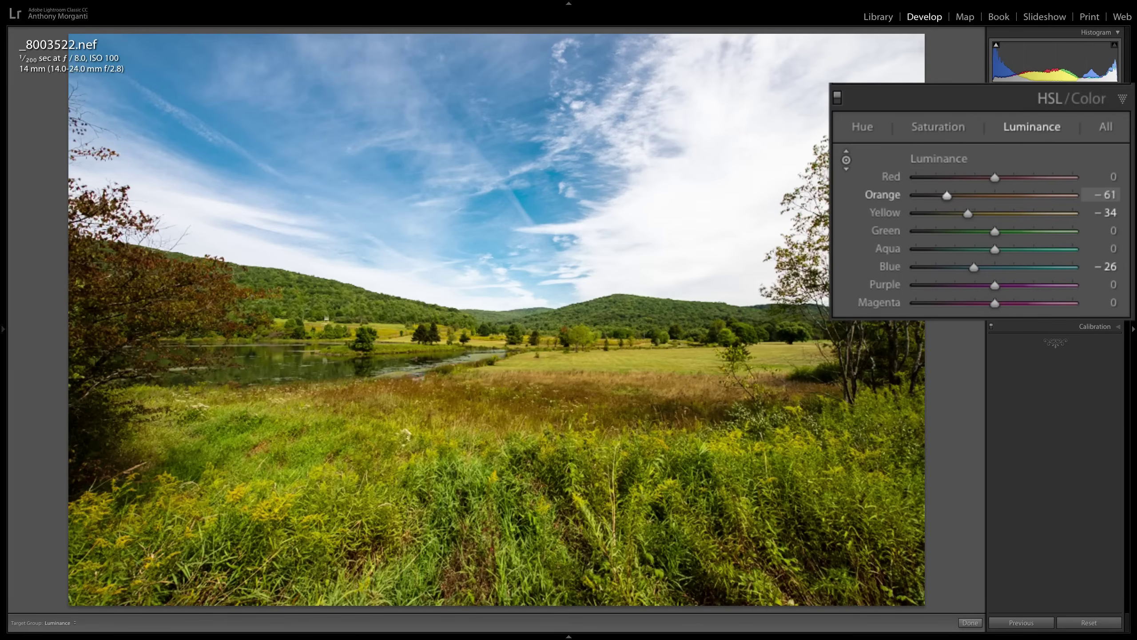
pyautogui.doubleClick(969, 157)
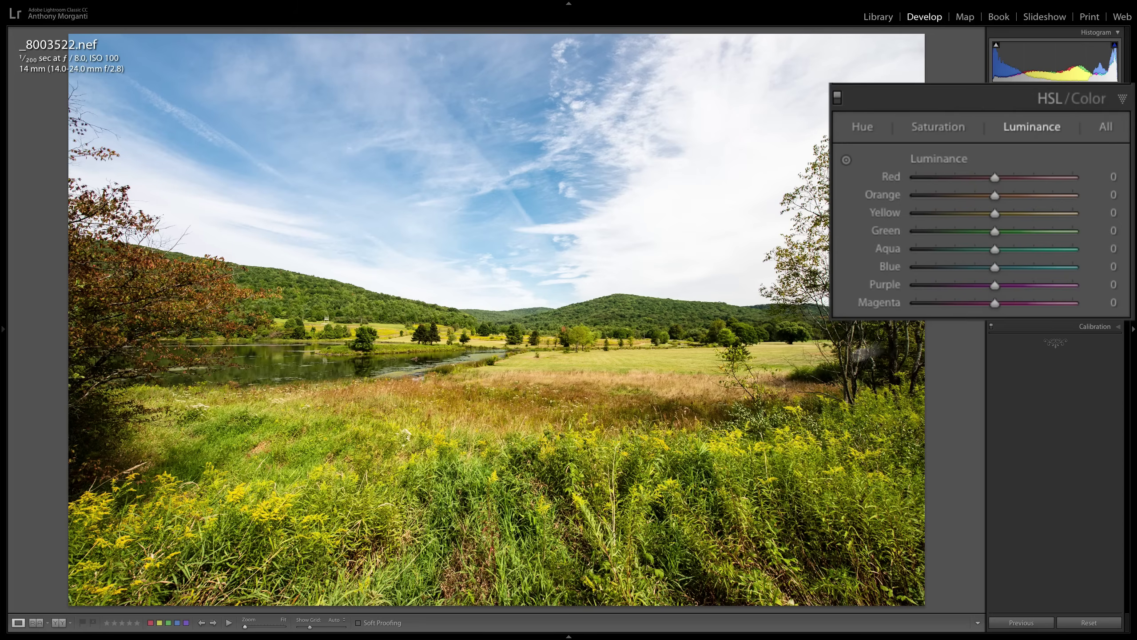
# Step: Use the targeted adjustment tool to darken grass luminance (Orange −30, Yellow −39) and the sky (Blue −27)
pyautogui.click(847, 158)
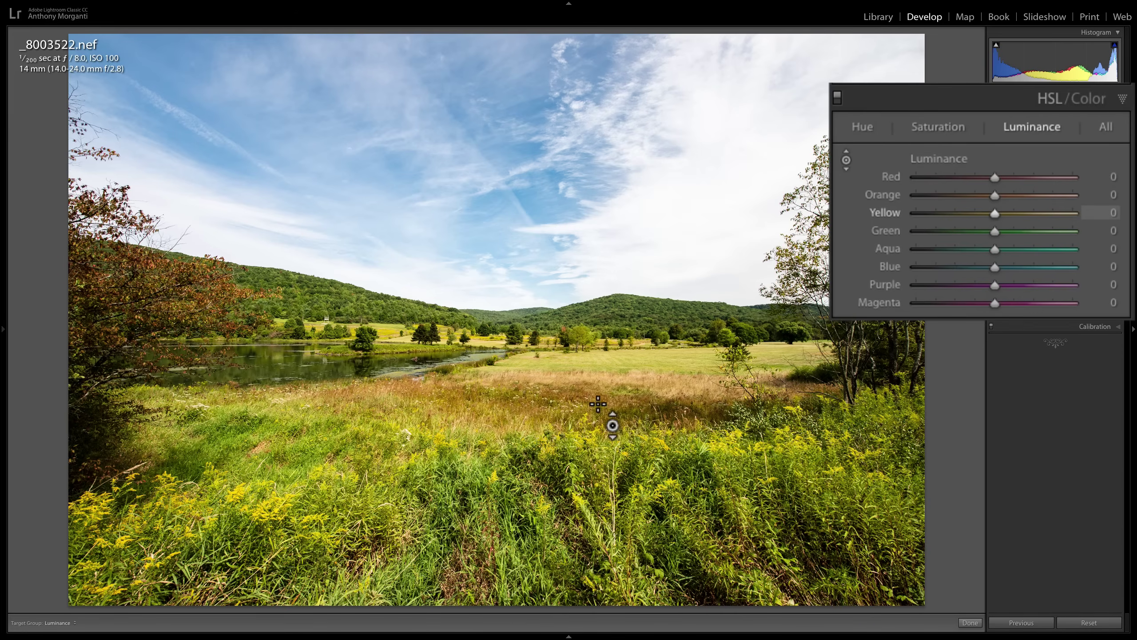
pyautogui.moveTo(441, 425); pyautogui.dragTo(441, 487)
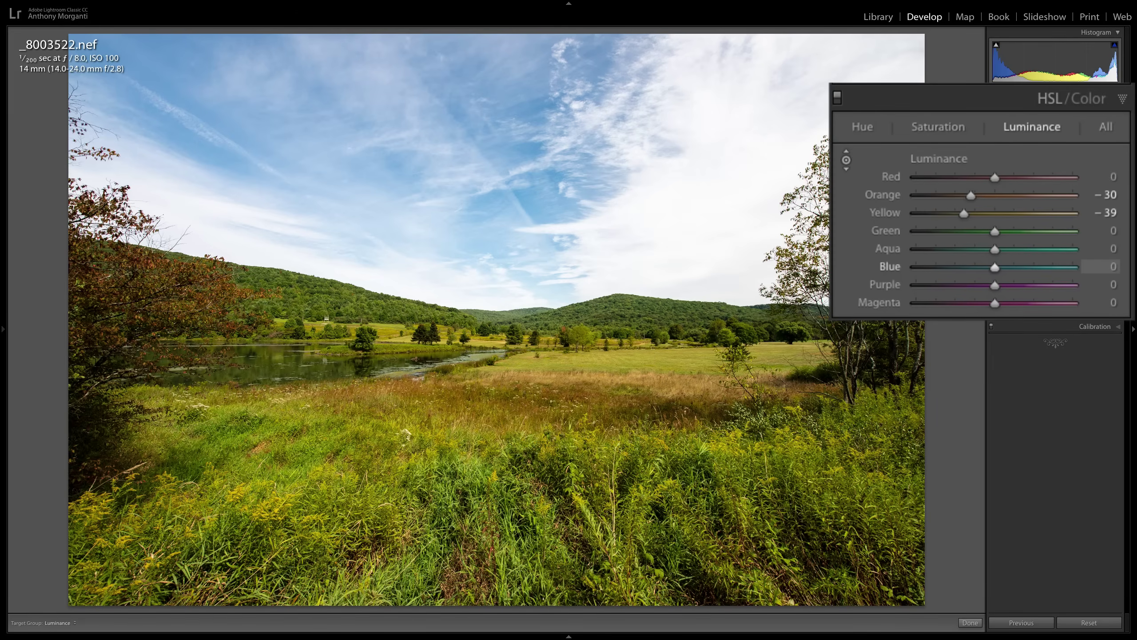
pyautogui.press('Down')
pyautogui.press('Down')
pyautogui.press('Down')
pyautogui.press('Down')
pyautogui.press('Down')
pyautogui.press('Down')
pyautogui.press('Down')
pyautogui.press('Down')
pyautogui.press('Down')
pyautogui.press('Down')
pyautogui.press('Down')
pyautogui.press('Down')
pyautogui.press('Down')
pyautogui.press('Down')
pyautogui.press('Down')
pyautogui.press('Down')
pyautogui.press('Down')
pyautogui.press('Down')
pyautogui.press('Down')
pyautogui.press('Down')
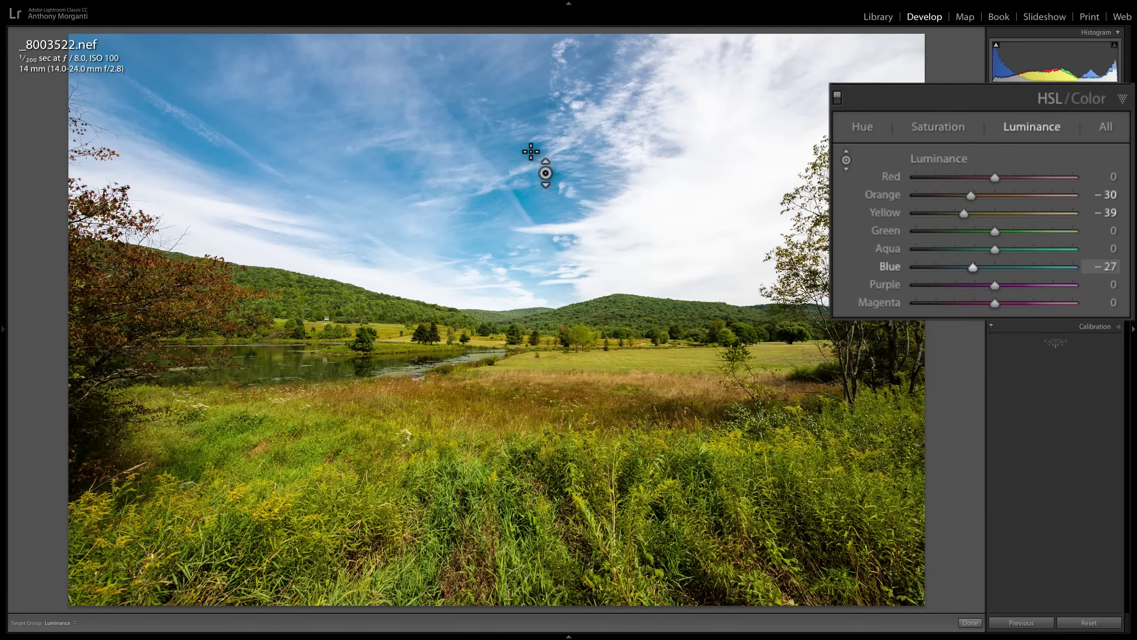
pyautogui.click(938, 127)
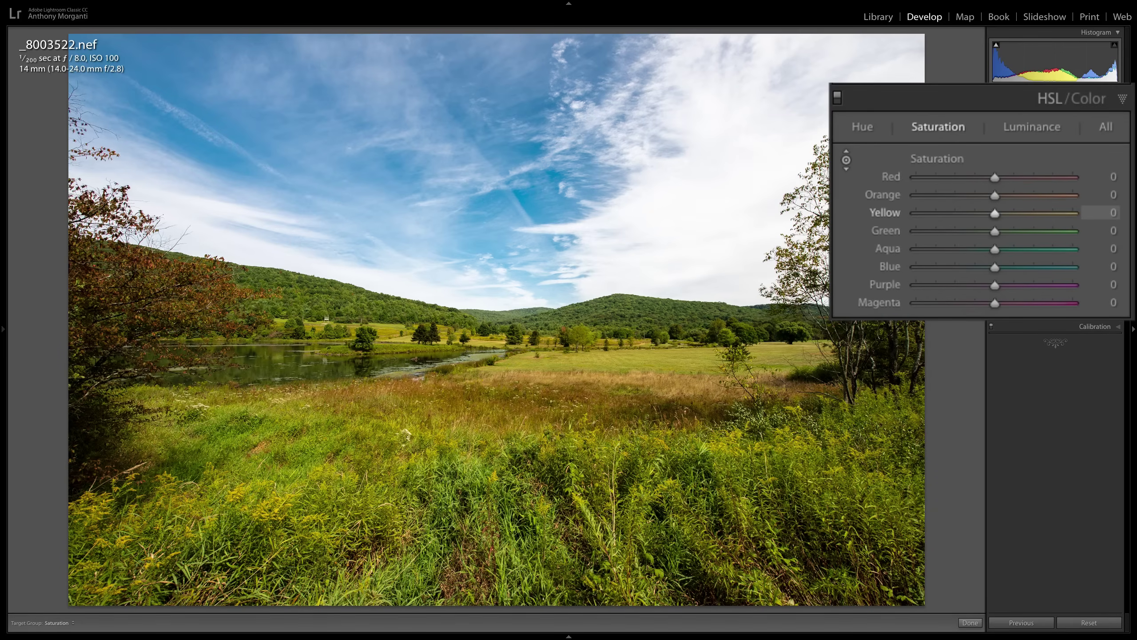
# Step: Boost Yellow saturation in the grass, then compare the luminance adjustments turned off and on
pyautogui.moveTo(448, 448); pyautogui.dragTo(448, 427)
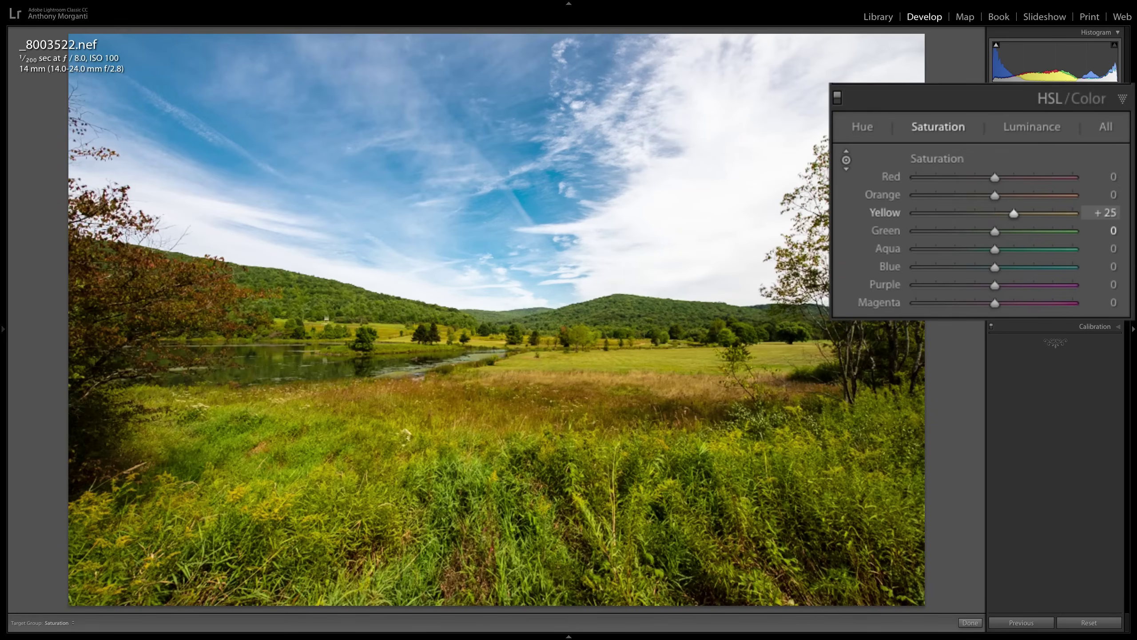
pyautogui.moveTo(235, 494); pyautogui.dragTo(235, 492)
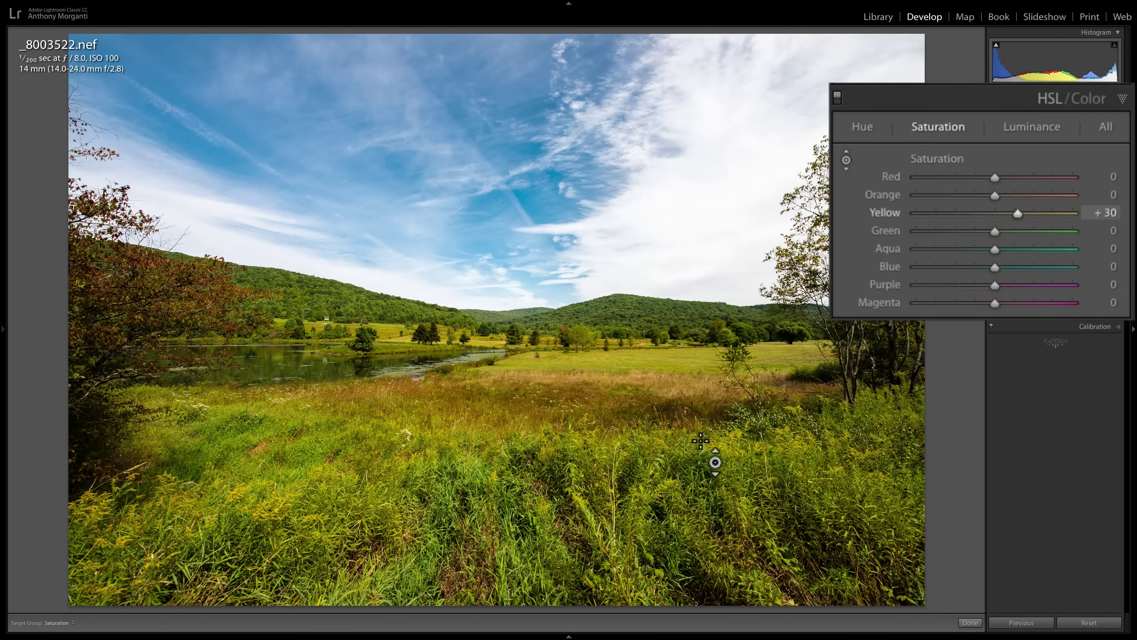
pyautogui.click(1034, 118)
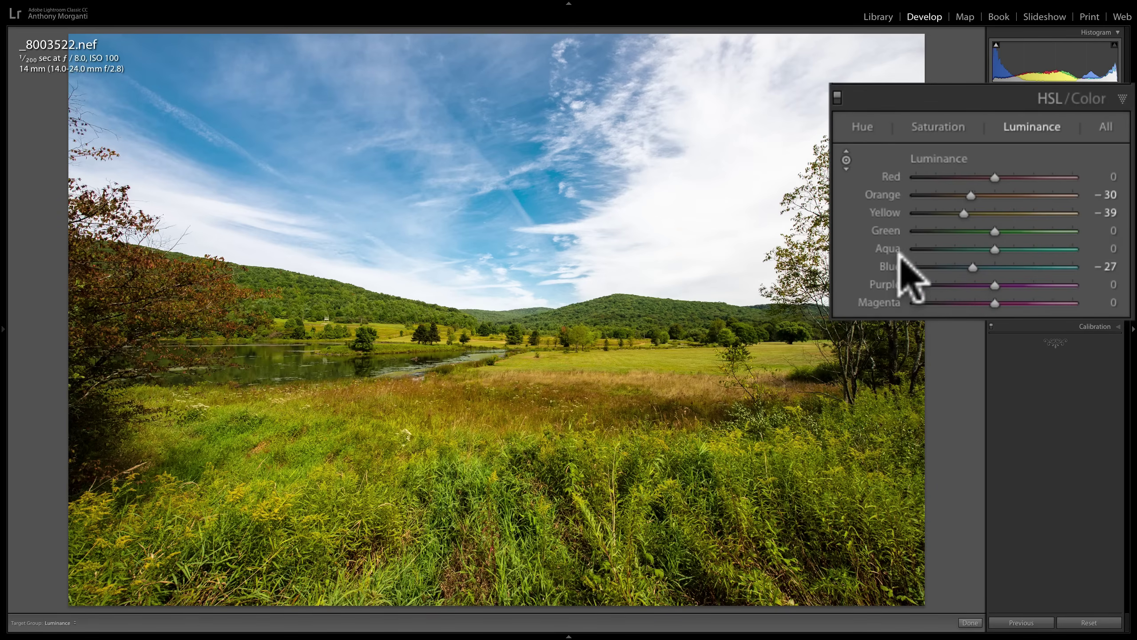
pyautogui.click(836, 97)
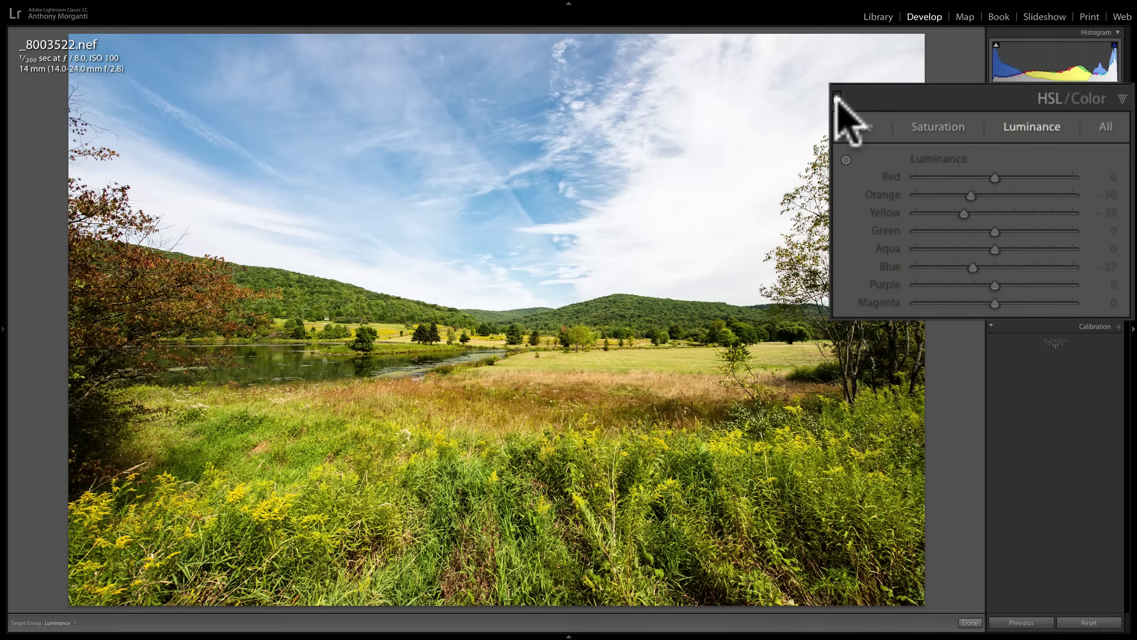
pyautogui.click(837, 97)
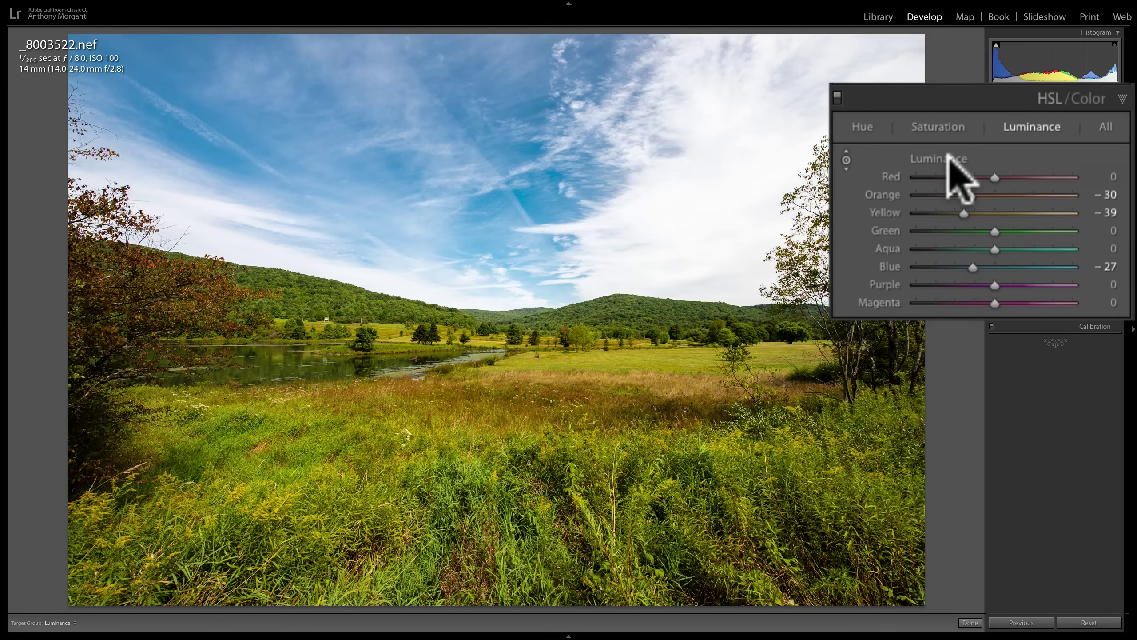
# Step: Reset all HSL luminance and saturation values to 0, clearing Yellow +30, and return to Hue
pyautogui.press('alt')
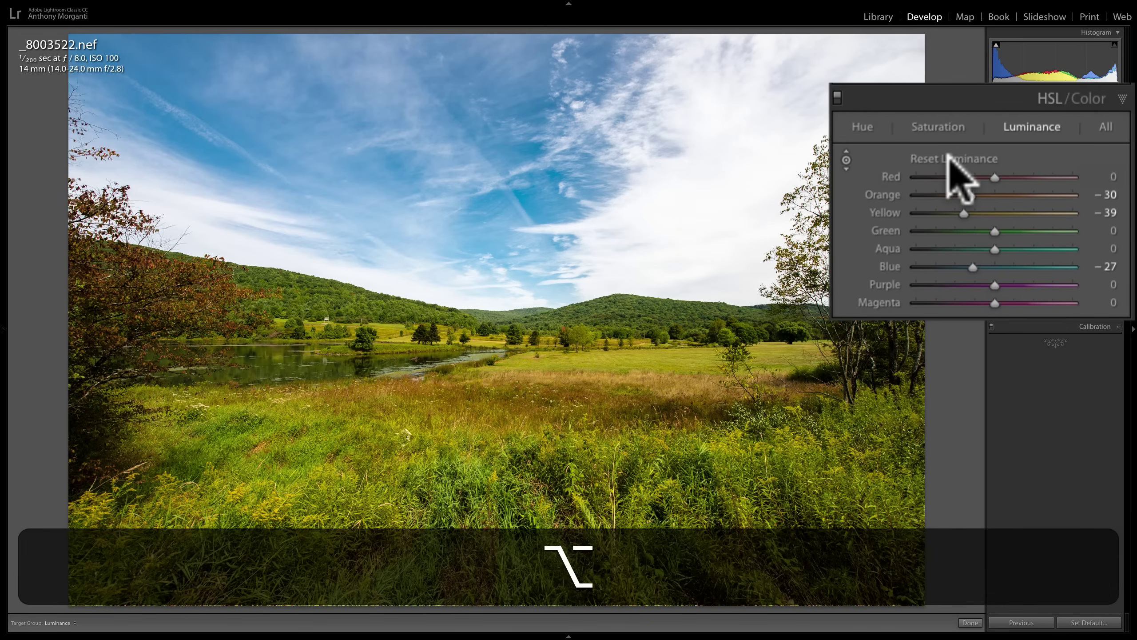
pyautogui.keyDown('alt'); pyautogui.click(947, 158); pyautogui.keyUp('alt')
pyautogui.keyDown('alt'); pyautogui.click(949, 130); pyautogui.keyUp('alt')
pyautogui.keyDown('alt'); pyautogui.click(945, 157); pyautogui.keyUp('alt')
pyautogui.click(860, 127)
pyautogui.click(862, 127)
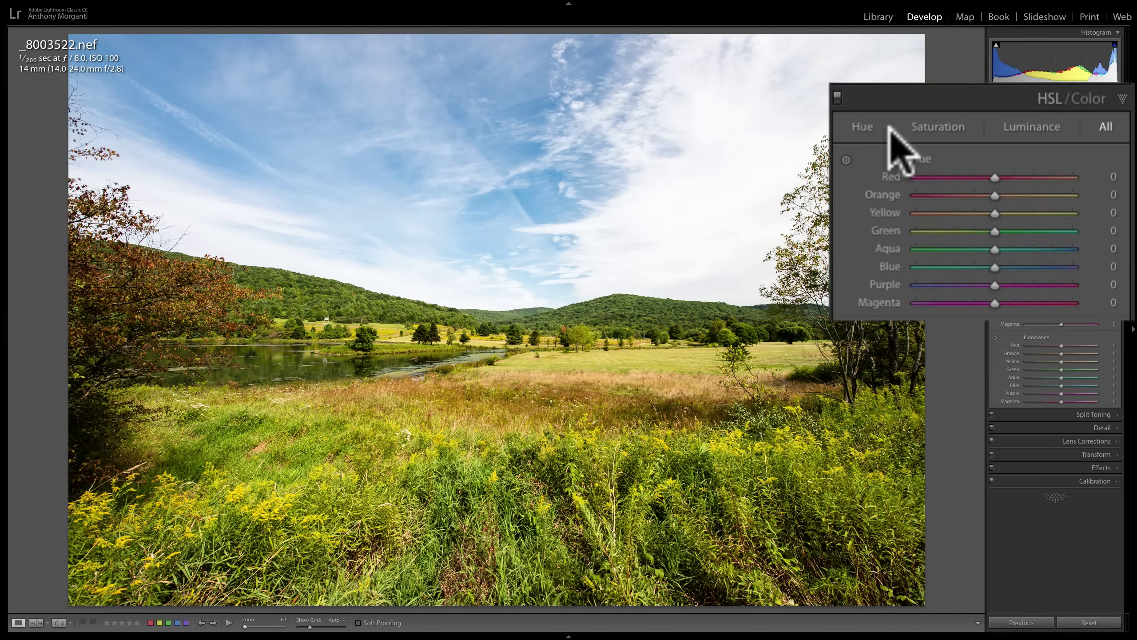
pyautogui.click(861, 128)
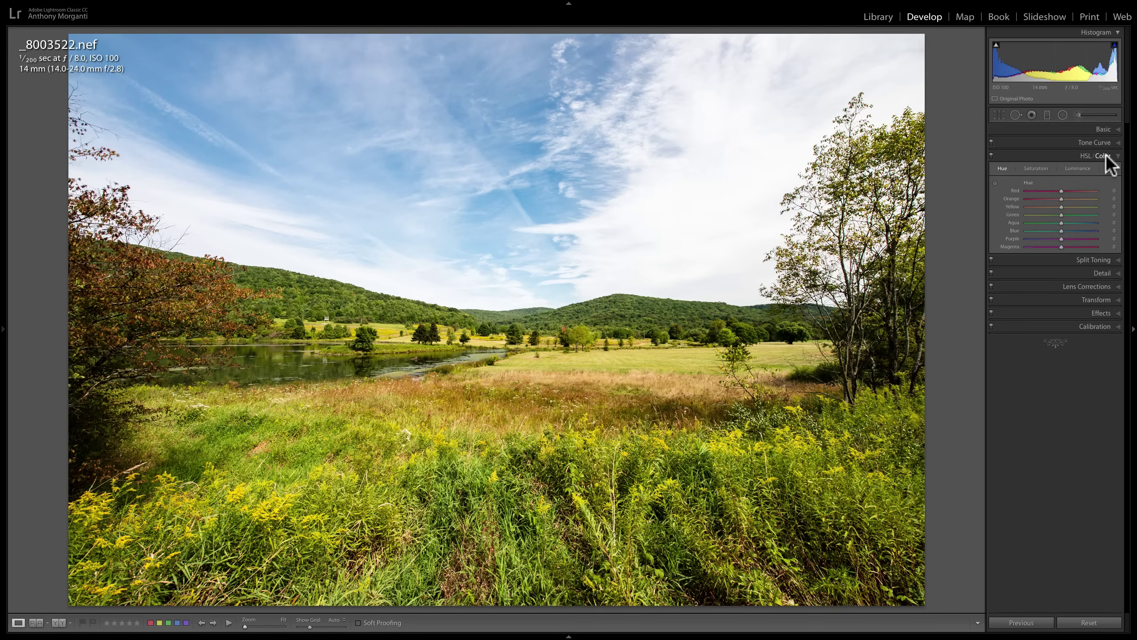
# Step: Set Treatment to Black & White in Basic and expand the Black & White Mix panel
pyautogui.click(1107, 130)
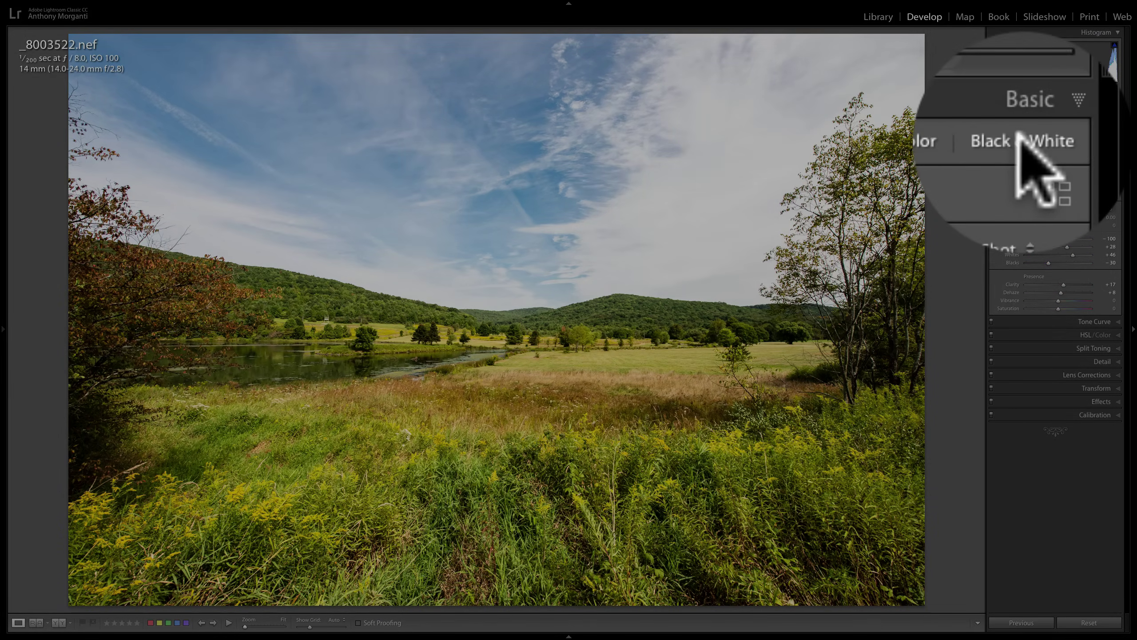
pyautogui.click(1088, 142)
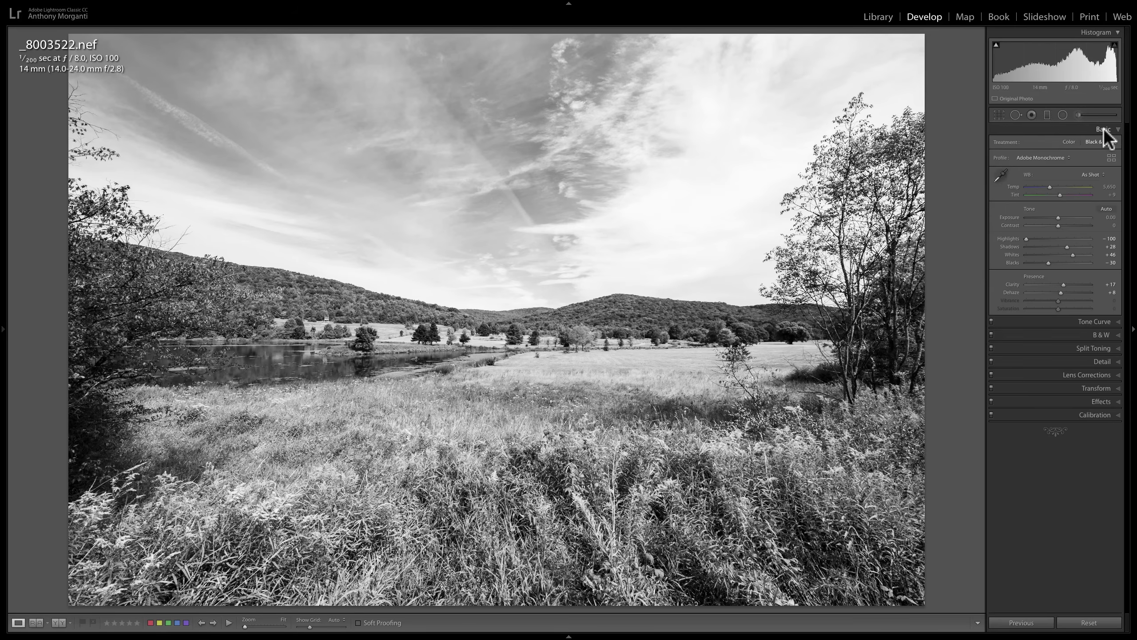
pyautogui.click(1103, 129)
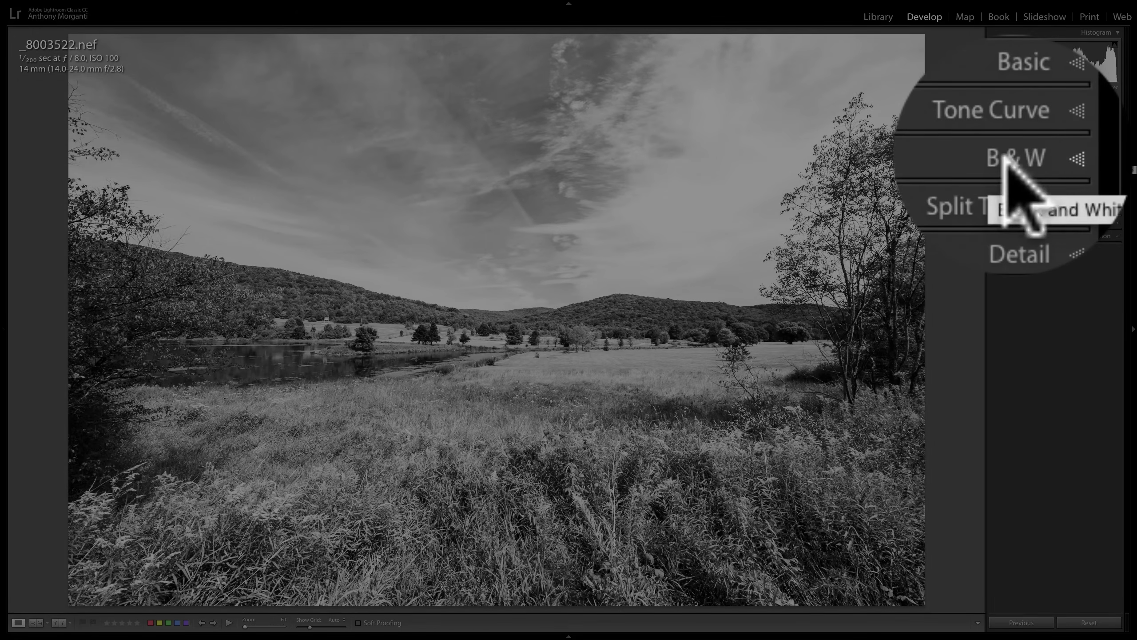
pyautogui.click(1107, 161)
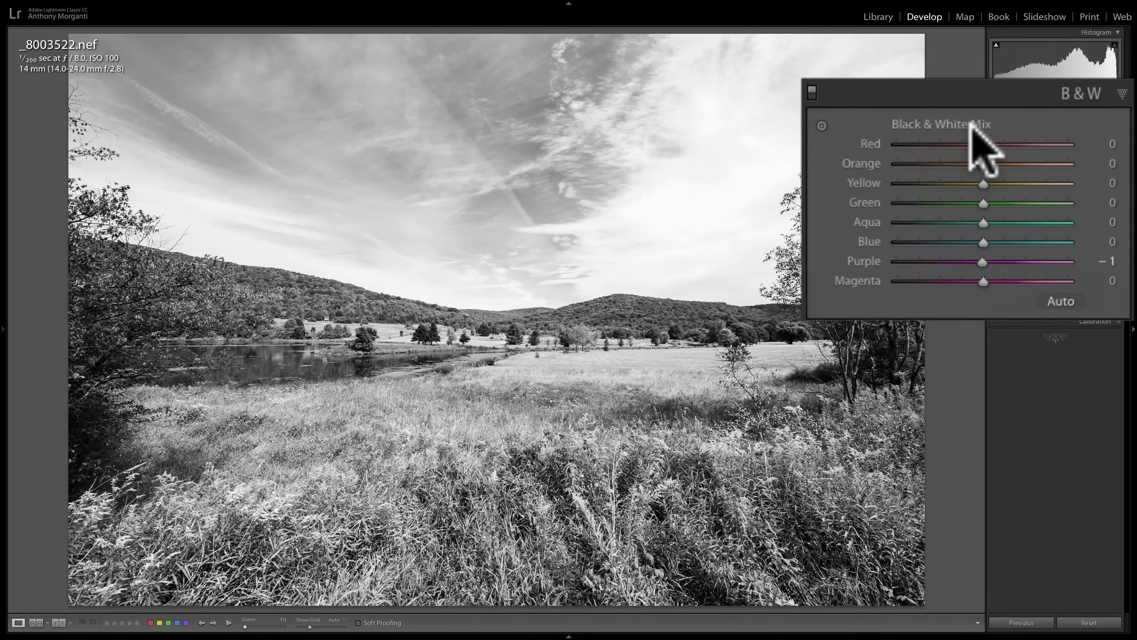
# Step: Try a darker Blue mix for the sky, then reset Blue and Purple back to 0
pyautogui.click(982, 242)
pyautogui.moveTo(982, 242); pyautogui.dragTo(952, 242)
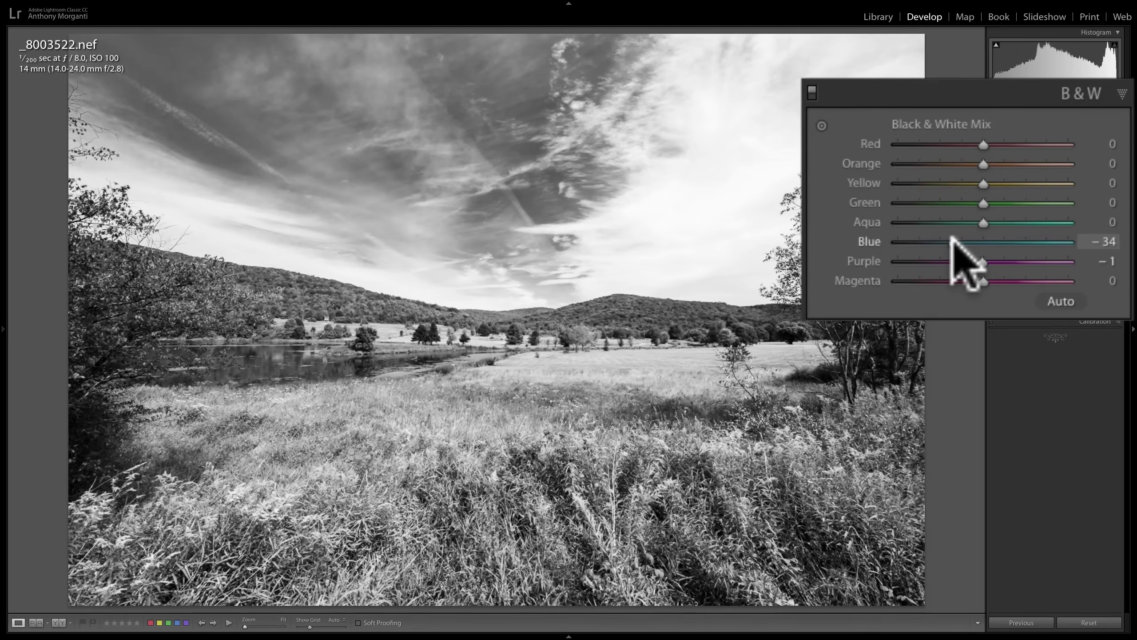
pyautogui.click(953, 243)
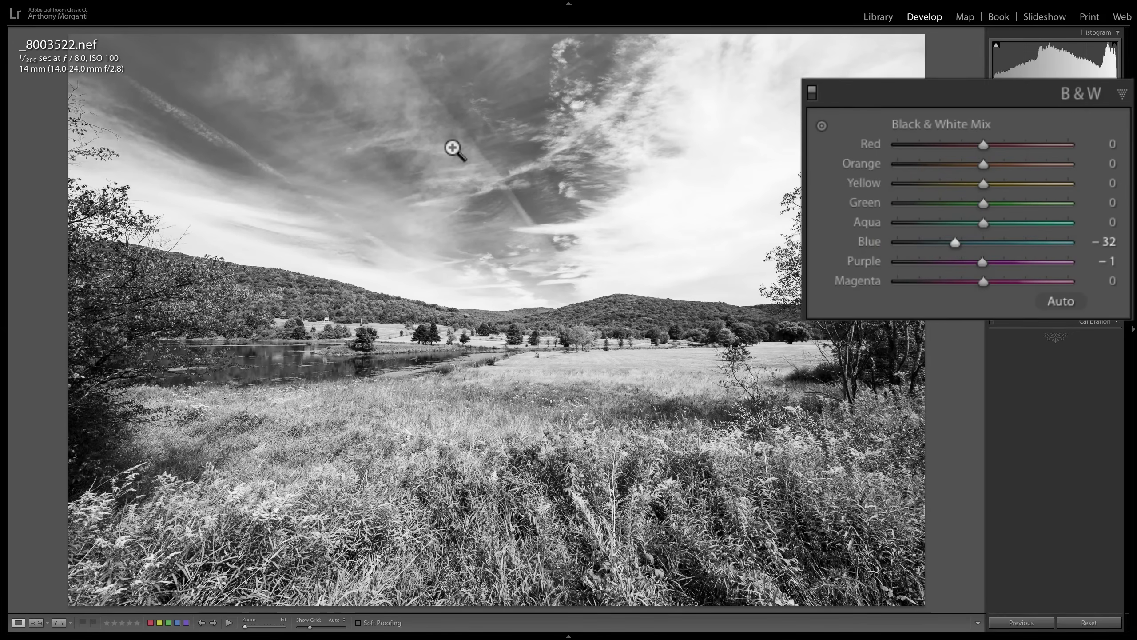
pyautogui.moveTo(954, 242); pyautogui.dragTo(951, 242)
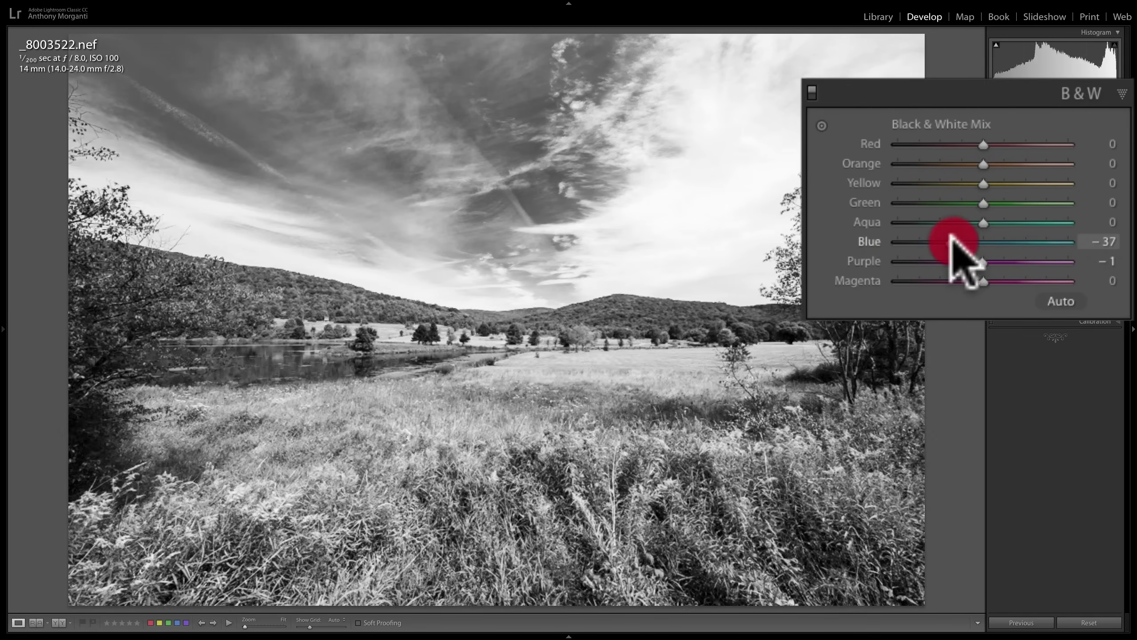
pyautogui.doubleClick(868, 237)
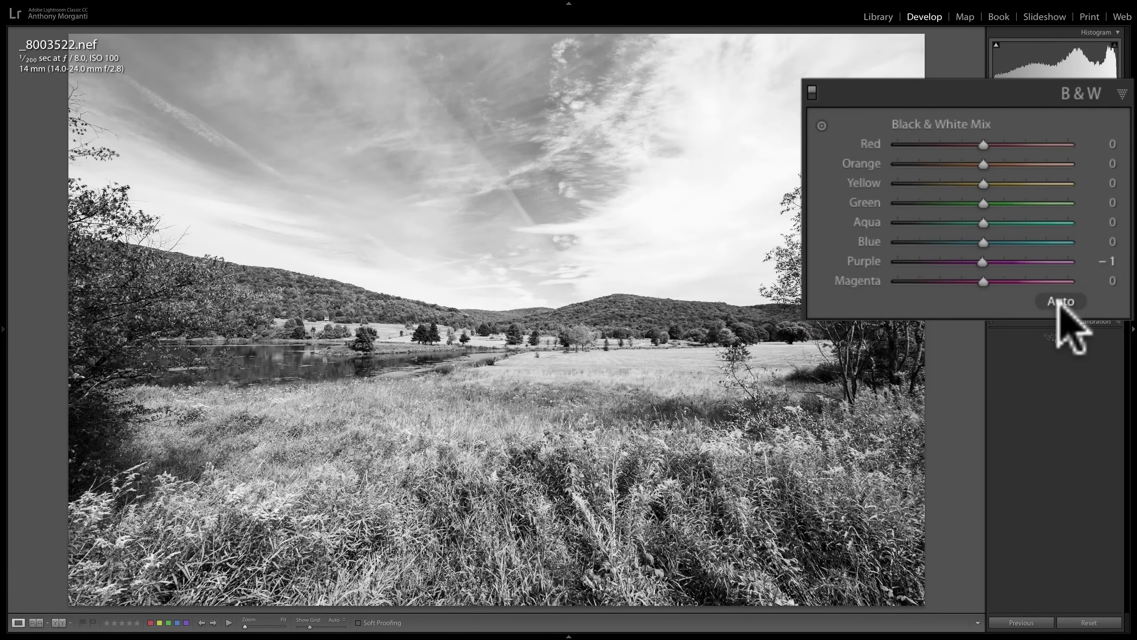
pyautogui.doubleClick(865, 254)
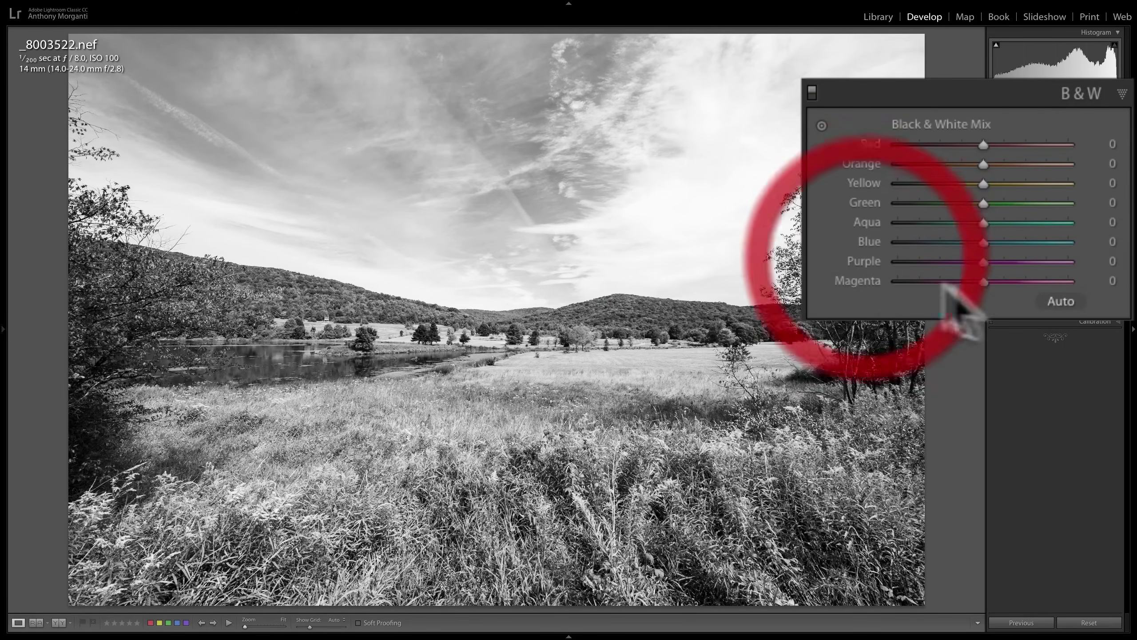
# Step: Try the Auto black-and-white mix, then reset every Black & White Mix value to 0
pyautogui.click(1060, 302)
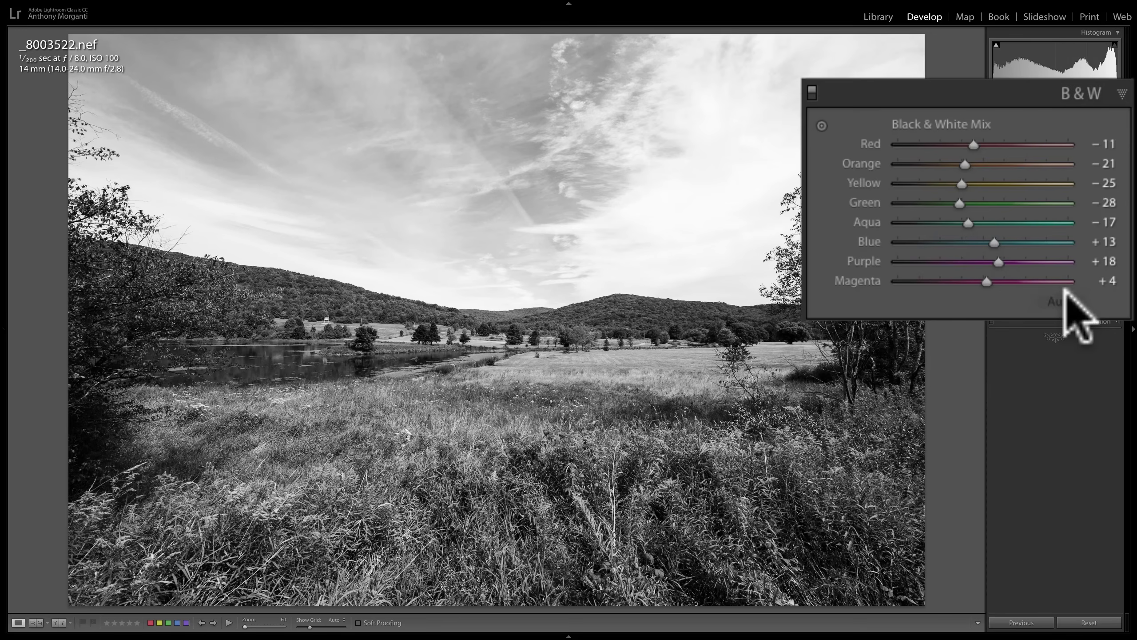
pyautogui.click(1059, 301)
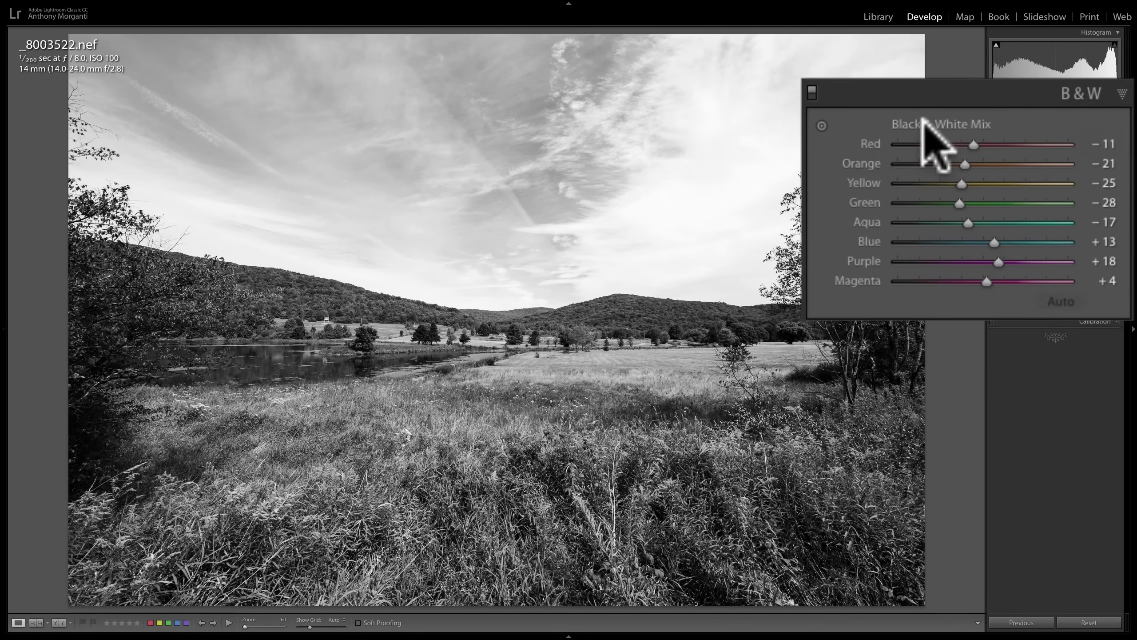
pyautogui.doubleClick(935, 123)
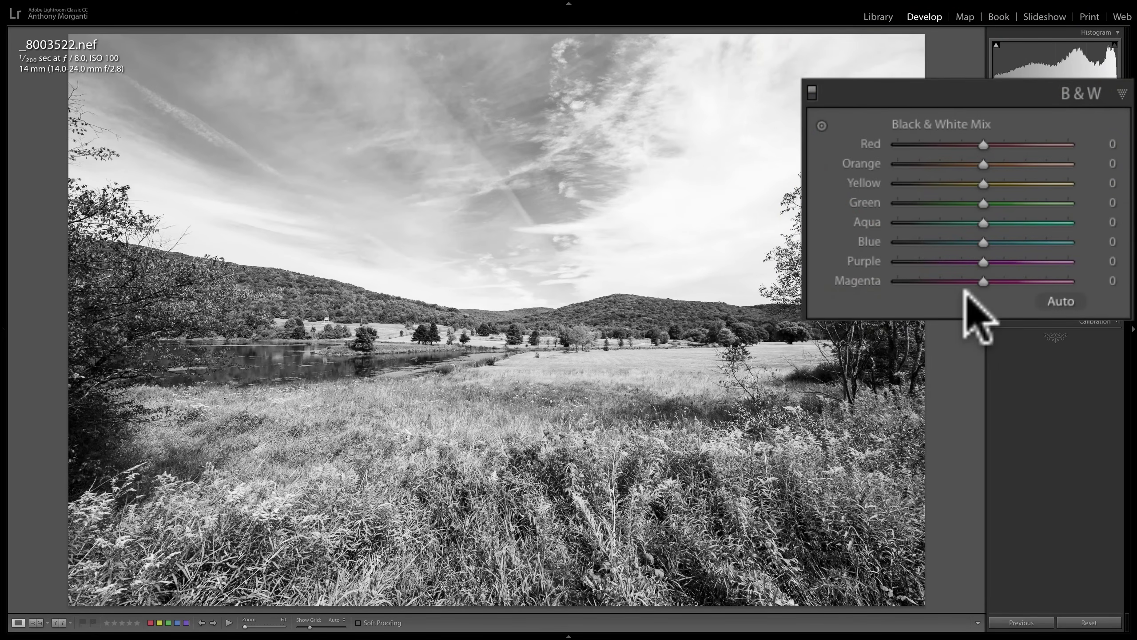
# Step: With the B&W targeted tool, set sky Blue −28, grass Green −30 and foreground Yellow +11
pyautogui.click(822, 125)
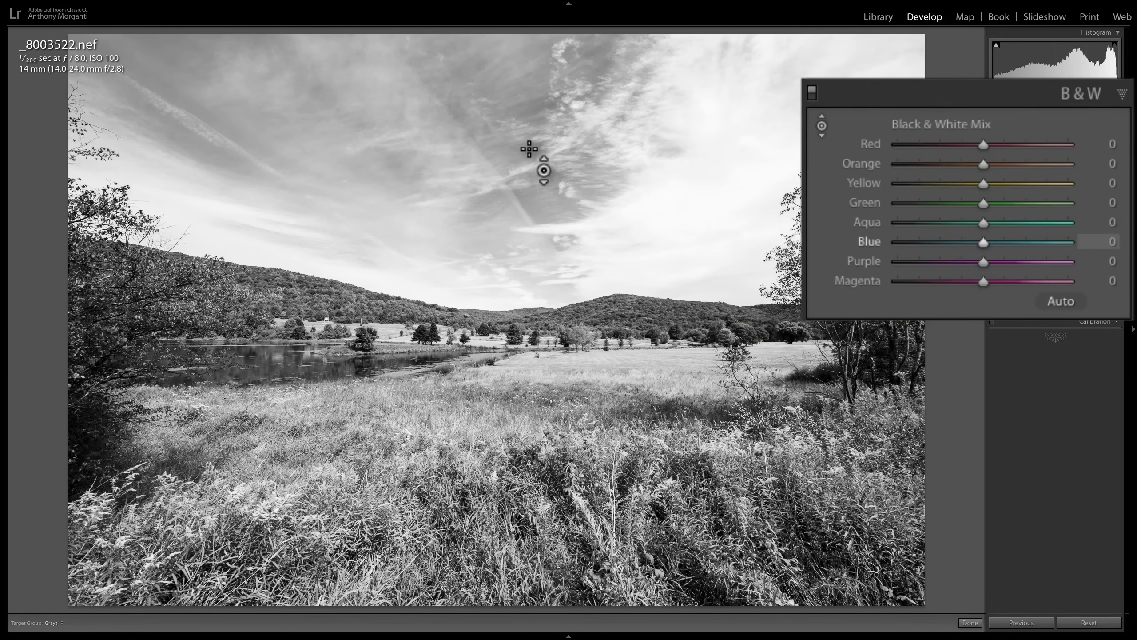
pyautogui.moveTo(313, 135); pyautogui.dragTo(314, 148)
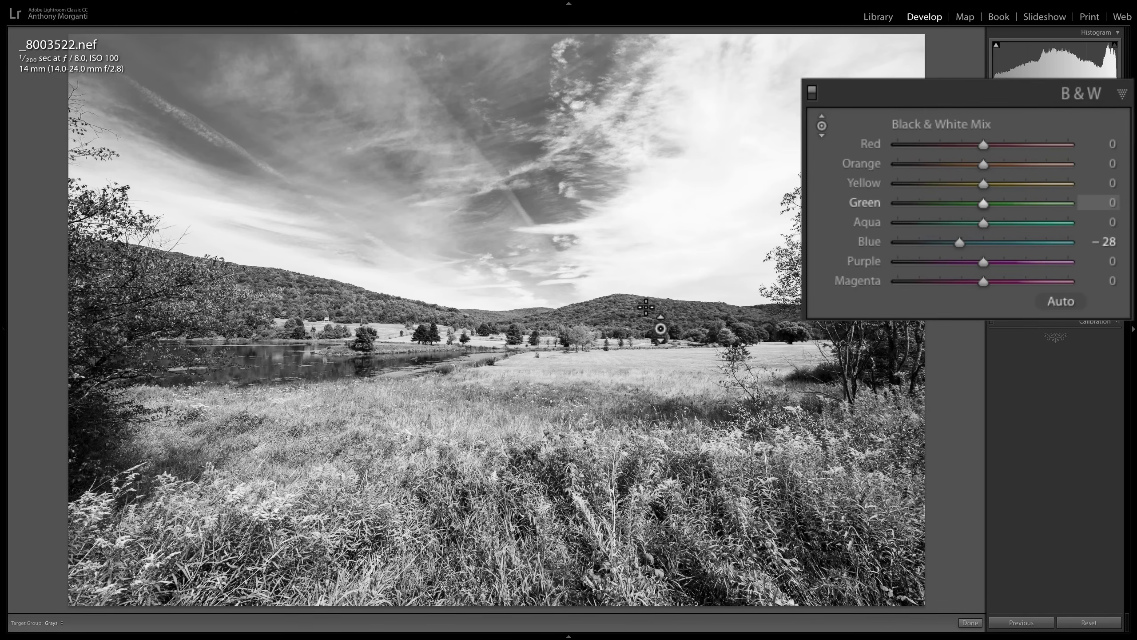
pyautogui.moveTo(448, 286); pyautogui.dragTo(447, 334)
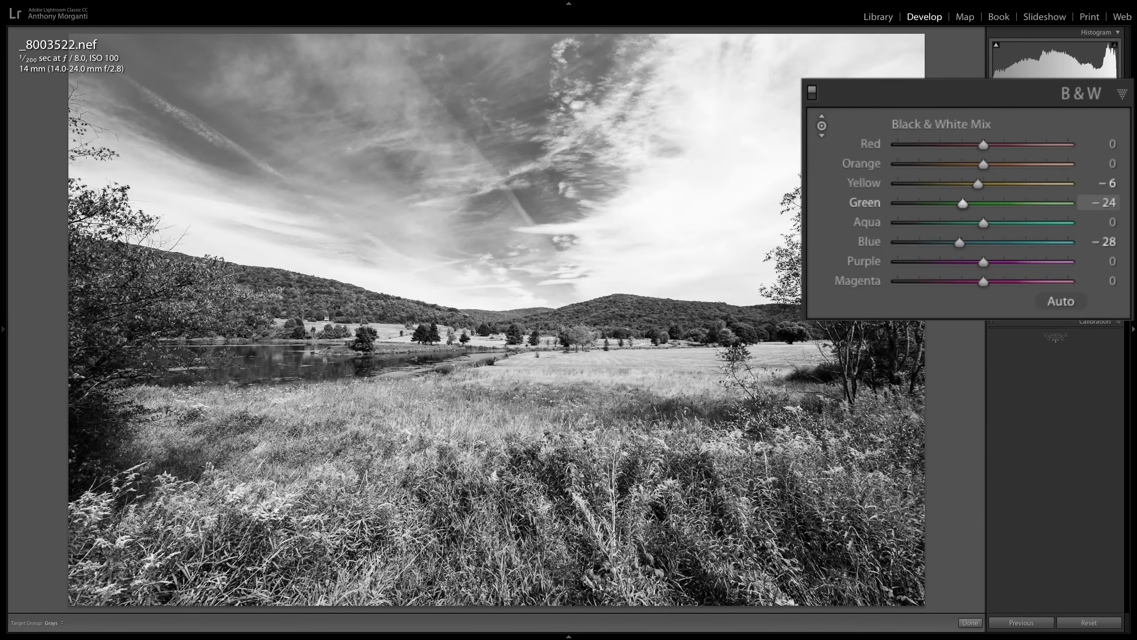
pyautogui.moveTo(448, 334); pyautogui.dragTo(447, 343)
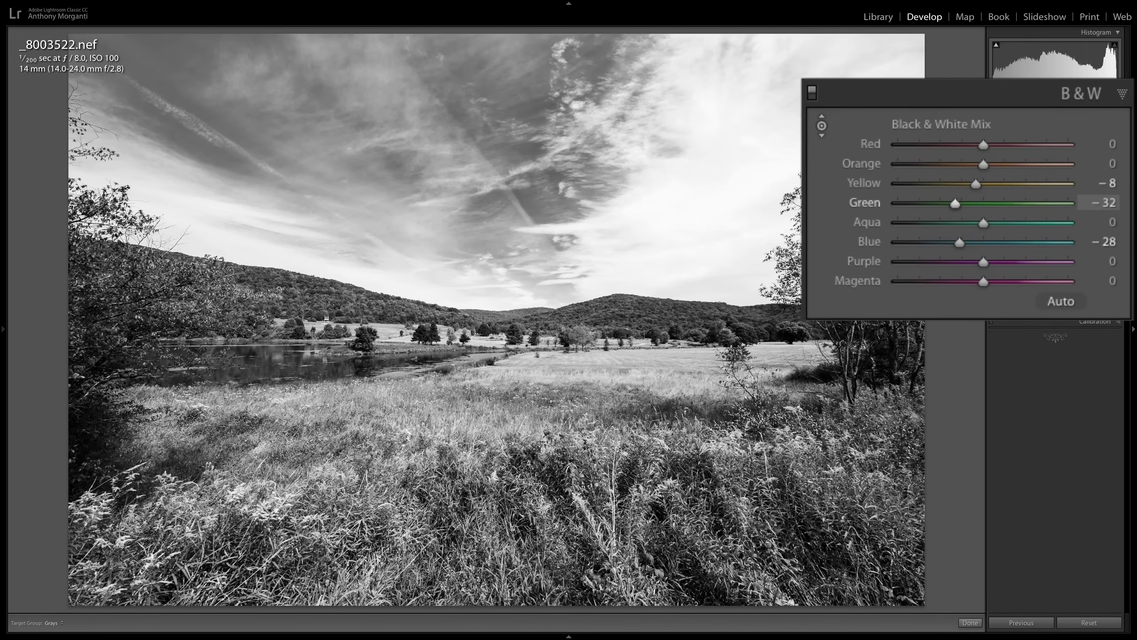
pyautogui.moveTo(448, 343); pyautogui.dragTo(448, 341)
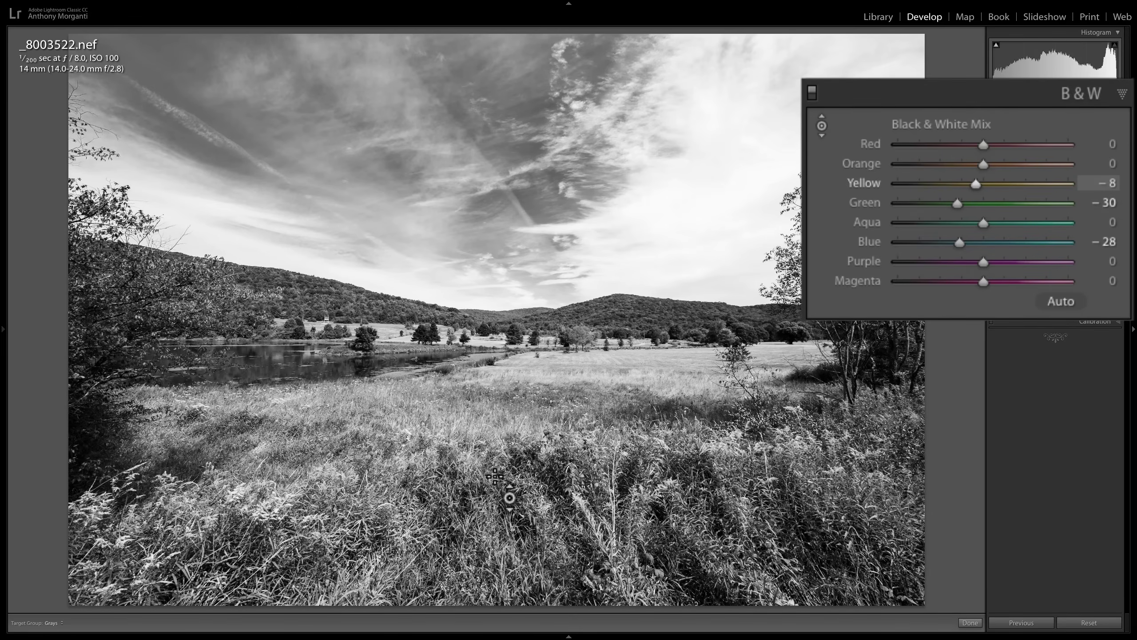
pyautogui.moveTo(614, 515); pyautogui.dragTo(613, 490)
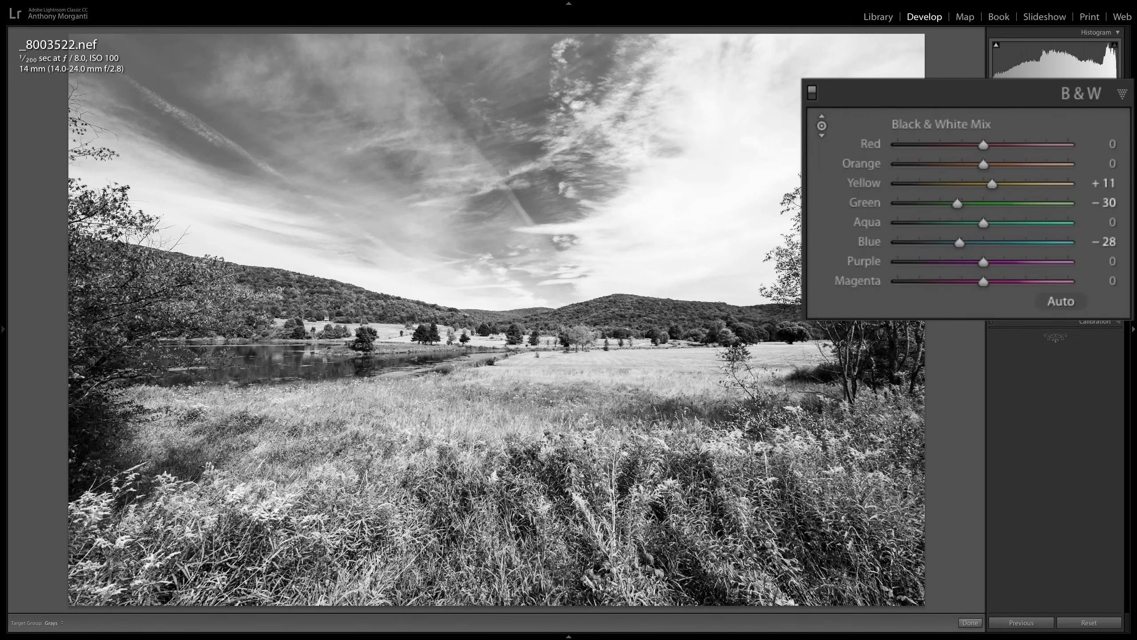
pyautogui.click(811, 92)
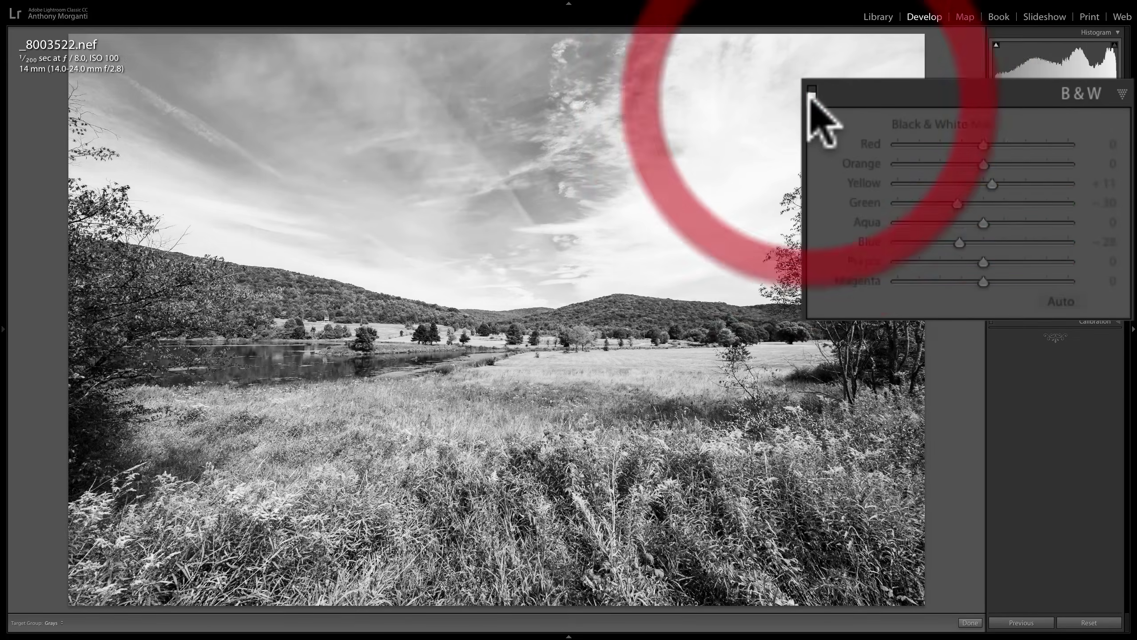
pyautogui.click(810, 89)
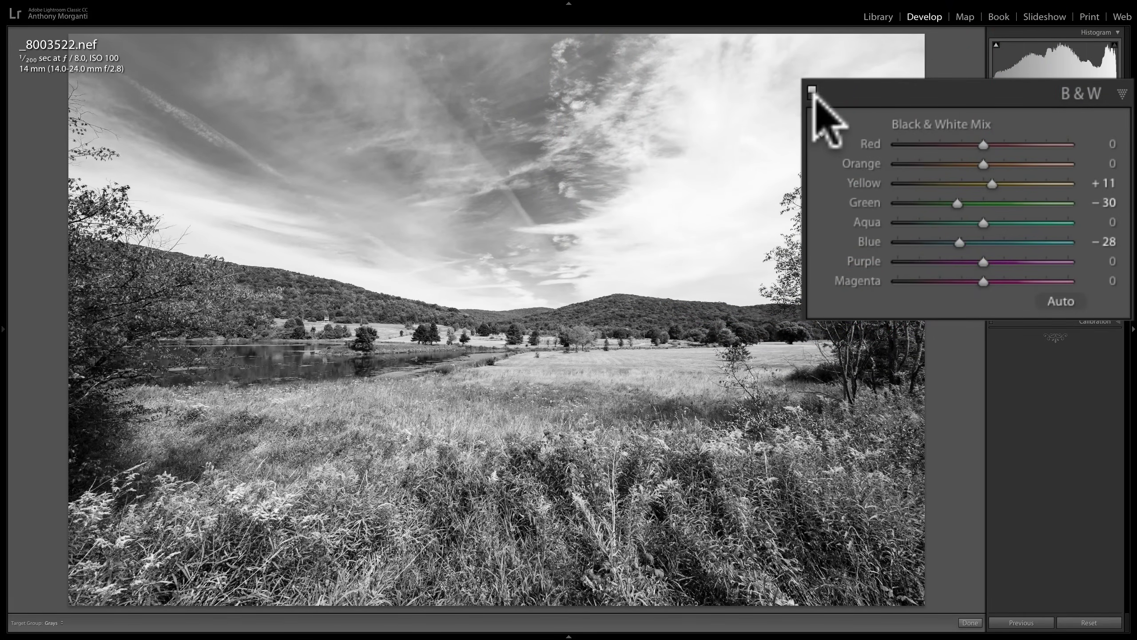
pyautogui.click(811, 92)
pyautogui.click(811, 91)
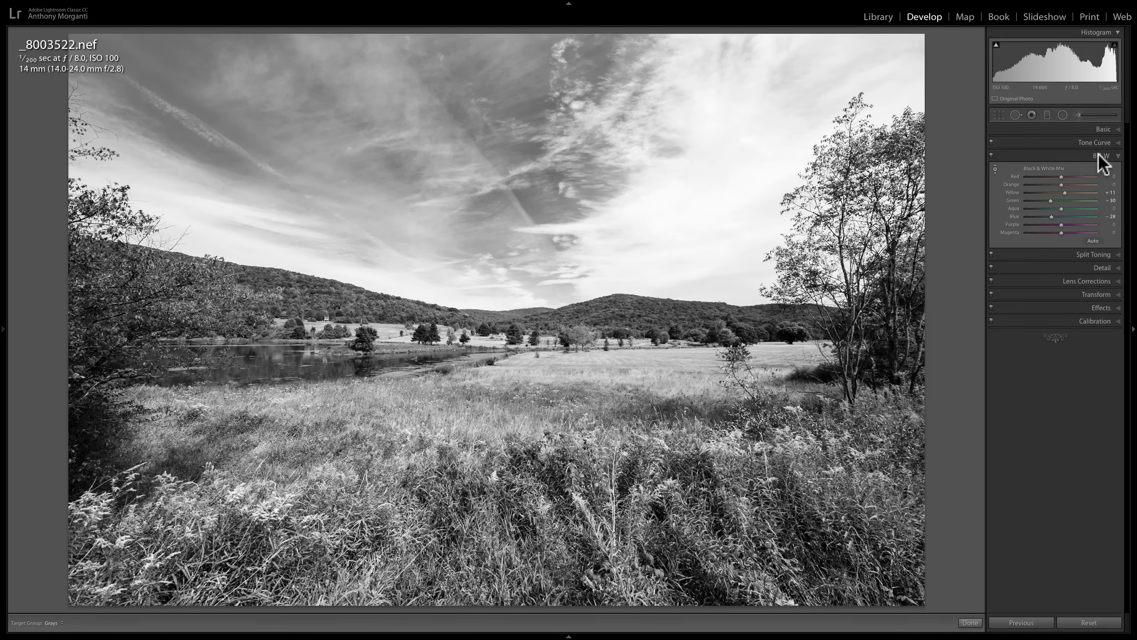
# Step: Briefly switch the photo's Treatment to Color for comparison, then back to Black & White
pyautogui.click(1102, 129)
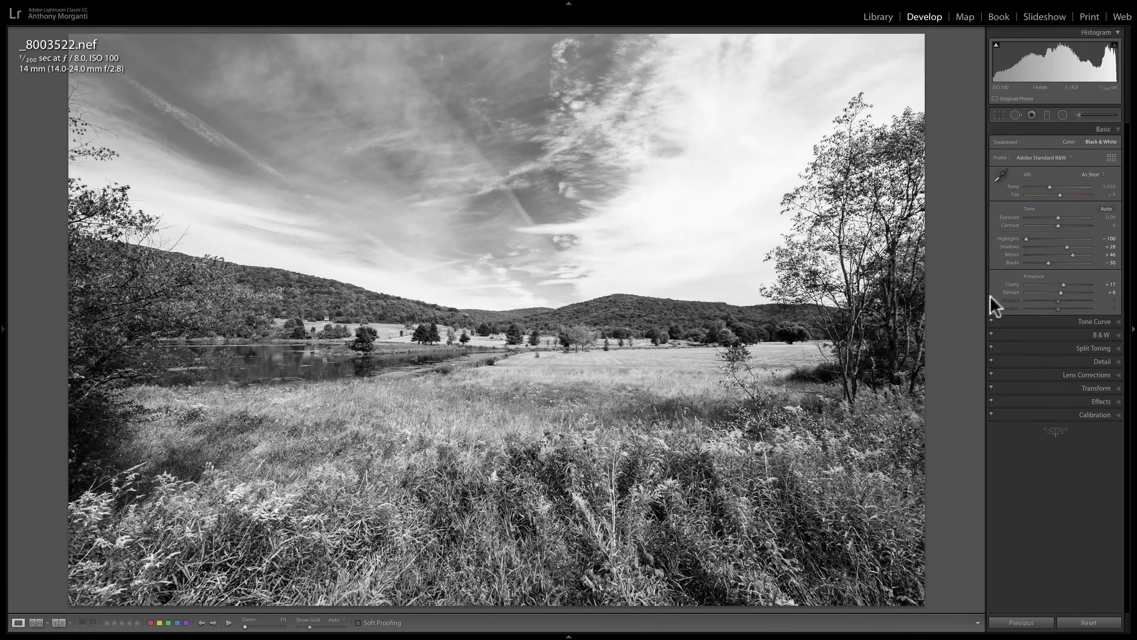
pyautogui.click(1069, 142)
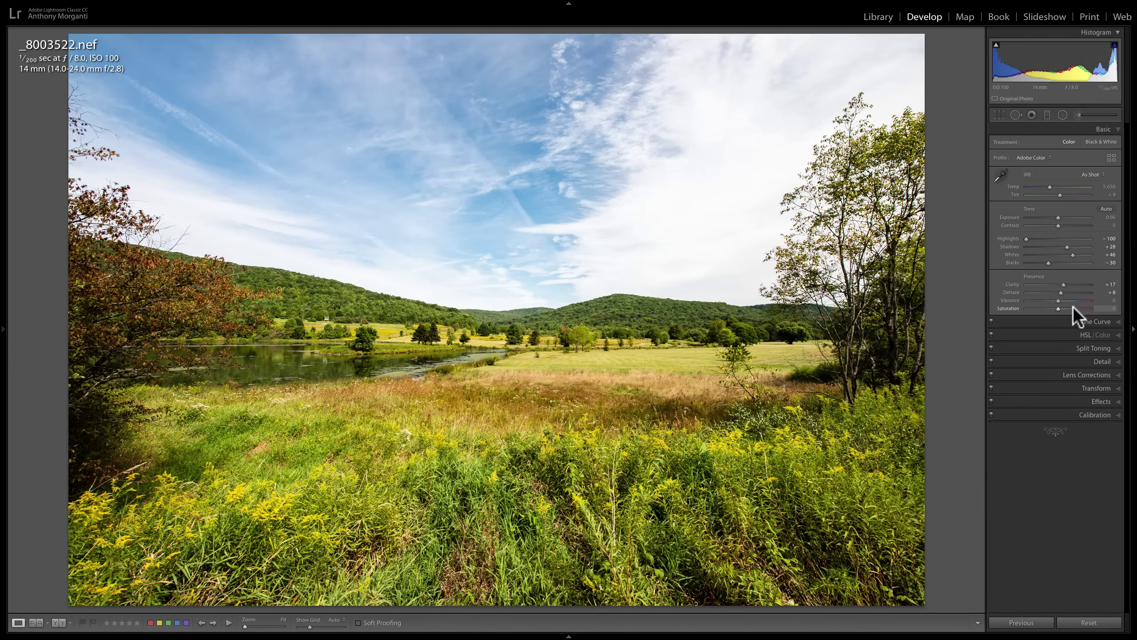
pyautogui.click(1101, 141)
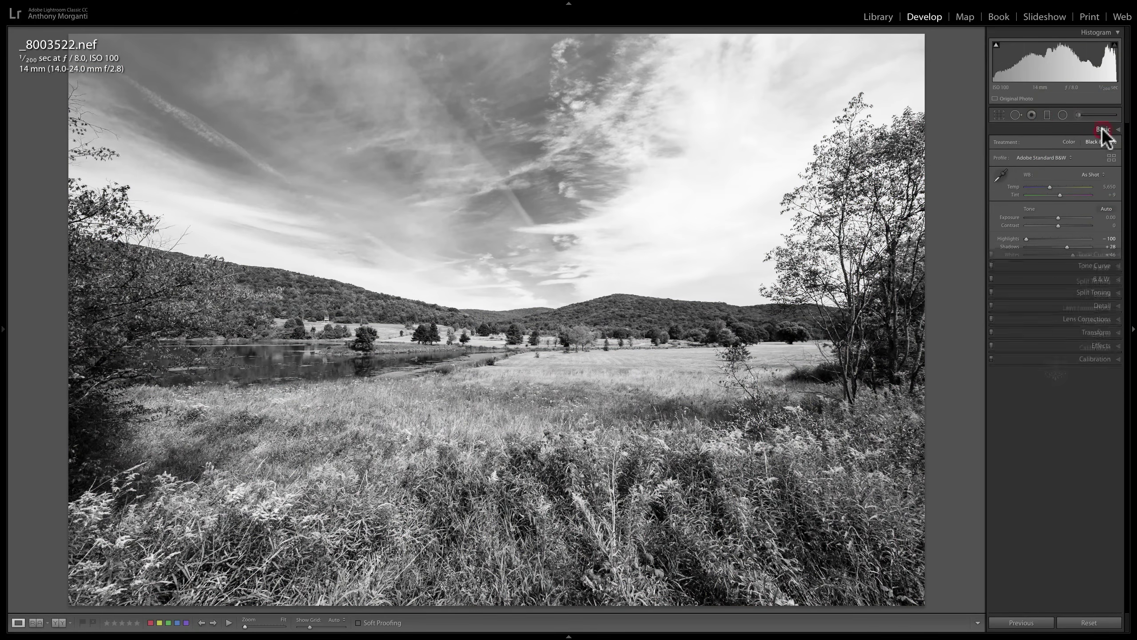